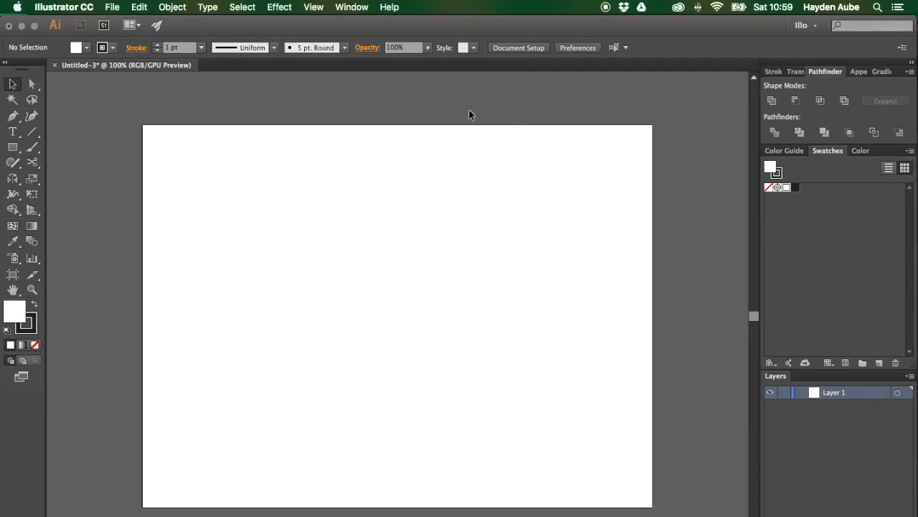
Step: Draw a rectangle about 170 by 120 px on the artboard with the Rectangle tool
{"action": "left_click", "coordinate": [12, 147]}
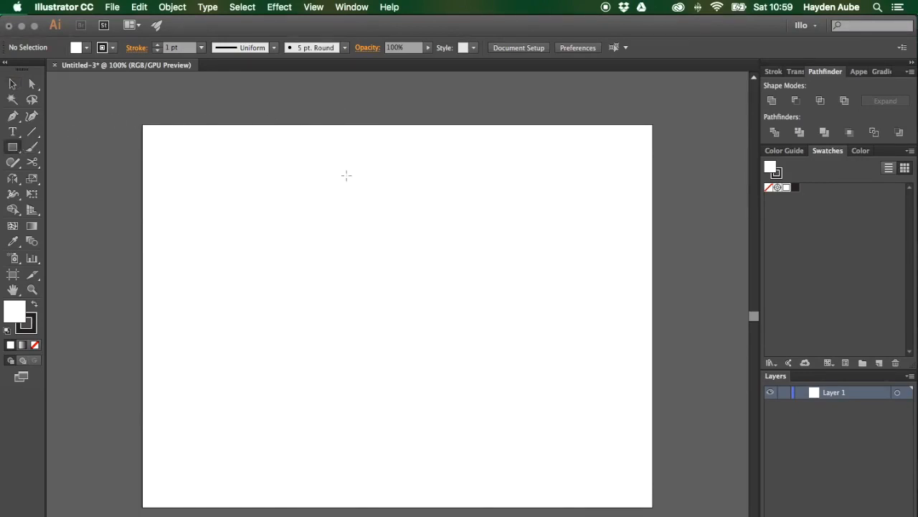
{"action": "key", "text": "v"}
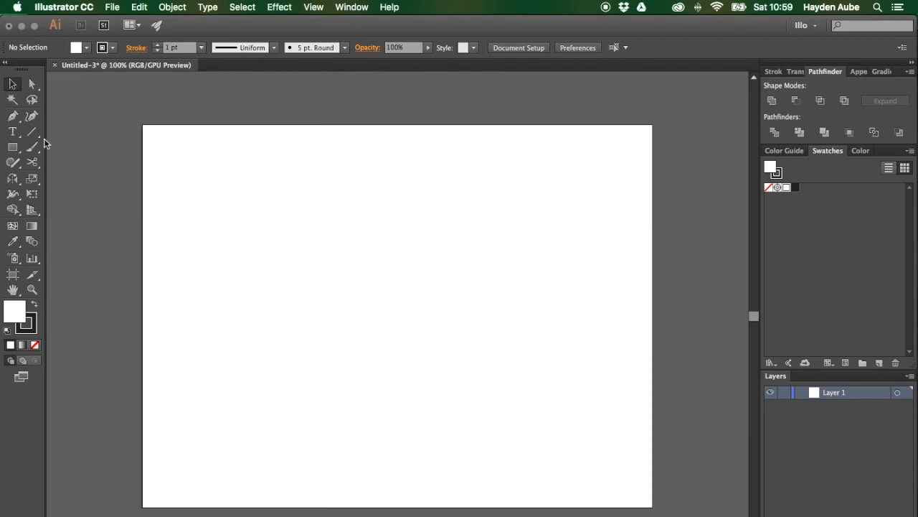
{"action": "left_click", "coordinate": [12, 147]}
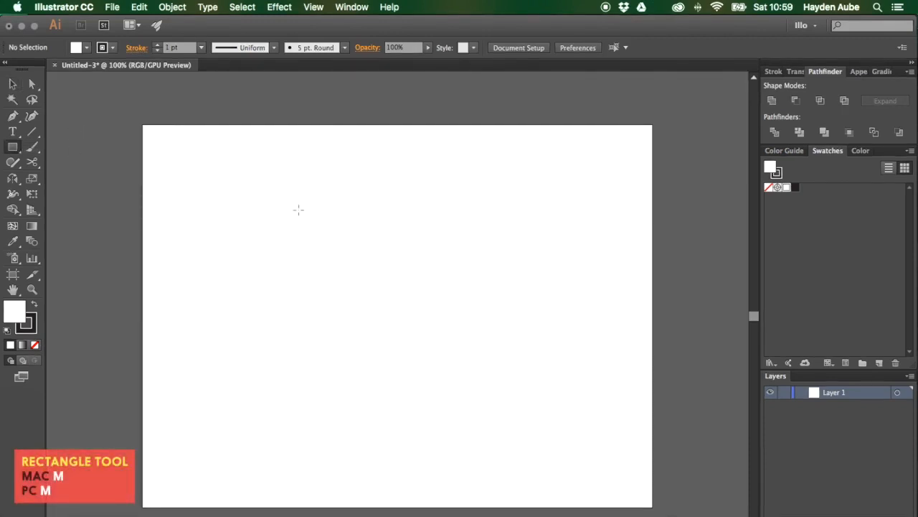
{"action": "left_click_drag", "start_coordinate": [299, 209], "coordinate": [451, 315]}
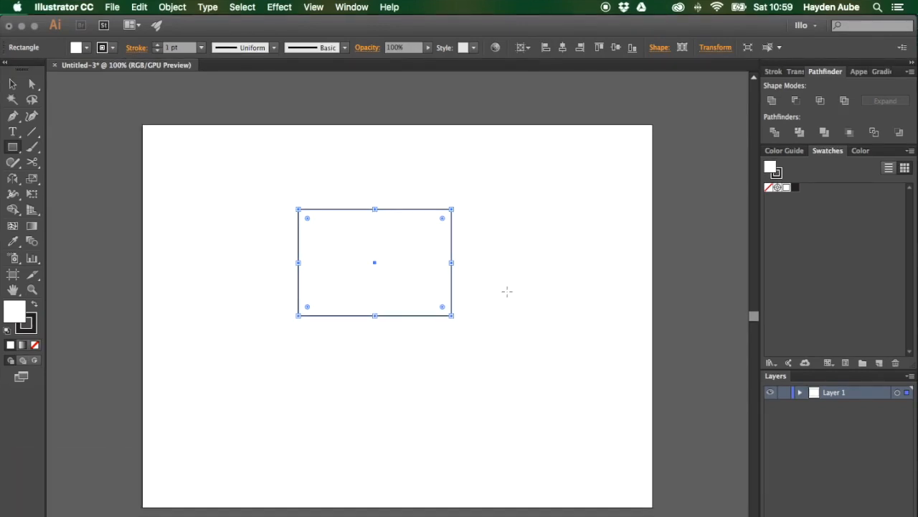
Step: Round all the rectangle's corners by dragging a corner widget, then undo the rounding
{"action": "key", "text": "super+equal"}
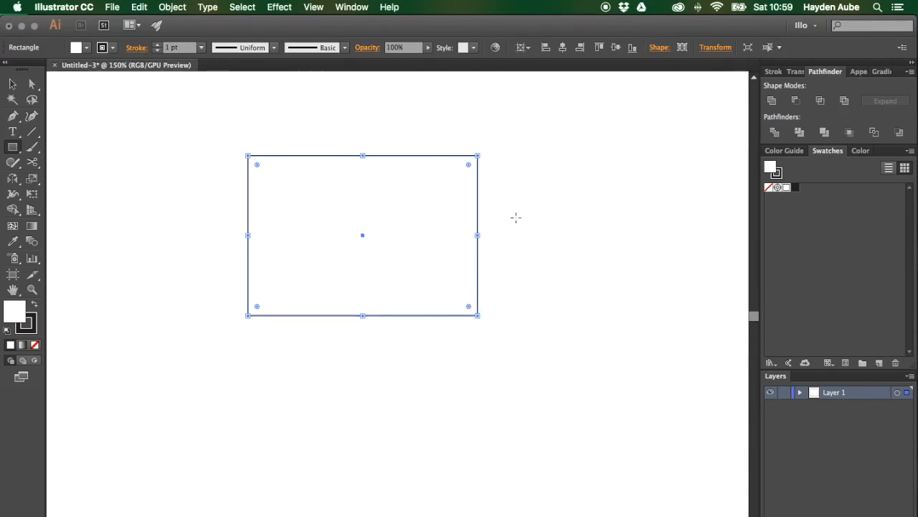
{"action": "mouse_move", "coordinate": [470, 167]}
{"action": "left_mouse_down"}
{"action": "mouse_move", "coordinate": [301, 225]}
{"action": "mouse_move", "coordinate": [389, 191]}
{"action": "mouse_move", "coordinate": [430, 206]}
{"action": "mouse_move", "coordinate": [493, 163]}
{"action": "mouse_move", "coordinate": [482, 172]}
{"action": "left_mouse_up"}
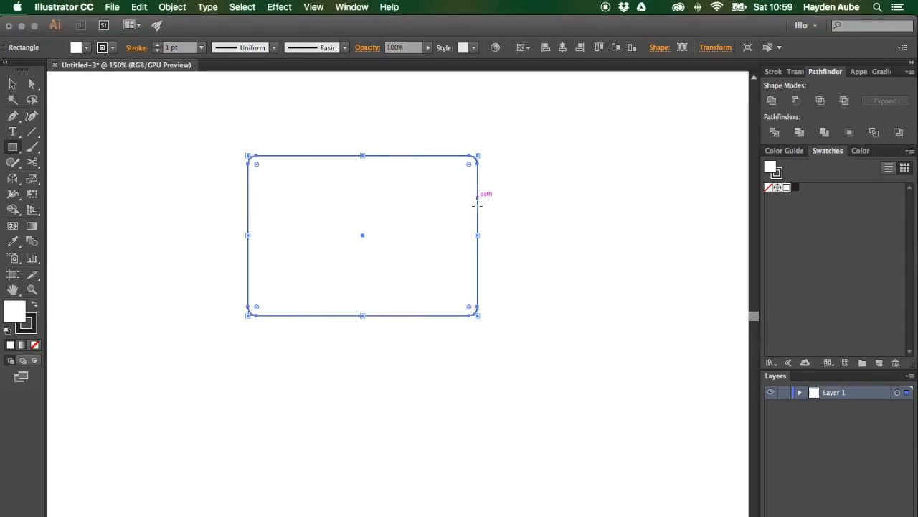
{"action": "key", "text": "ctrl+z"}
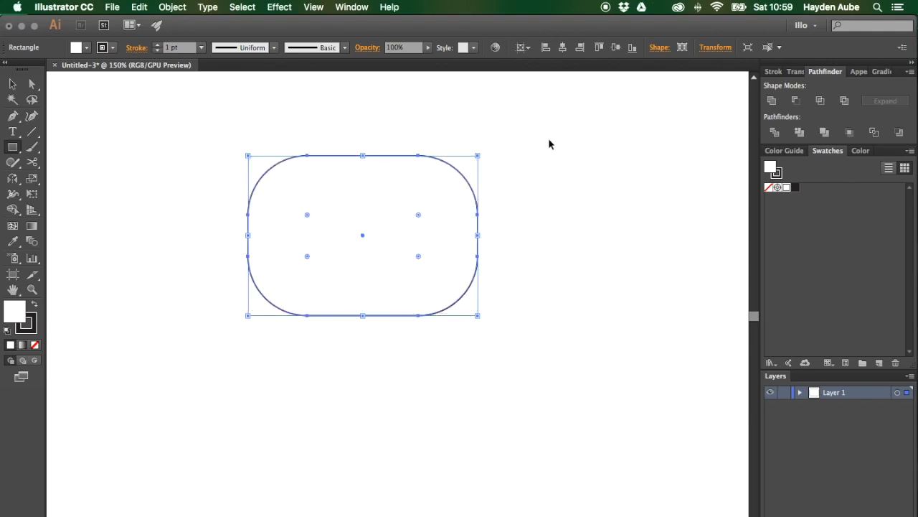
{"action": "key", "text": "ctrl+z"}
Step: Apply the Stylize Round Corners effect with a 50 px radius to the rectangle, then undo it
{"action": "key", "text": "v"}
{"action": "left_click", "coordinate": [557, 190]}
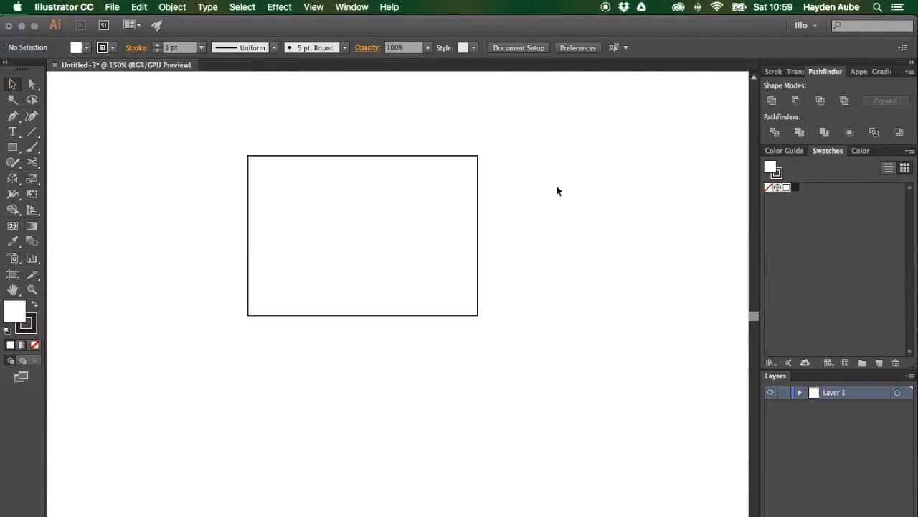
{"action": "left_click", "coordinate": [478, 185]}
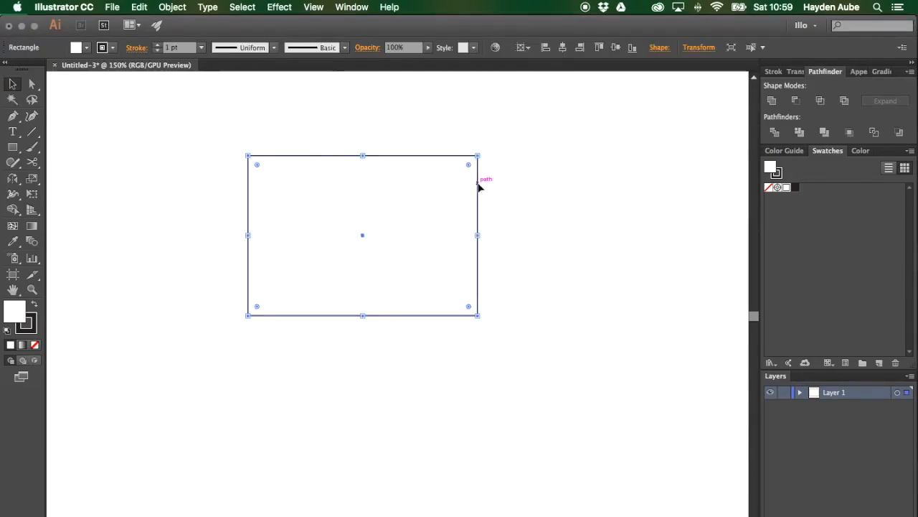
{"action": "left_click", "coordinate": [279, 6]}
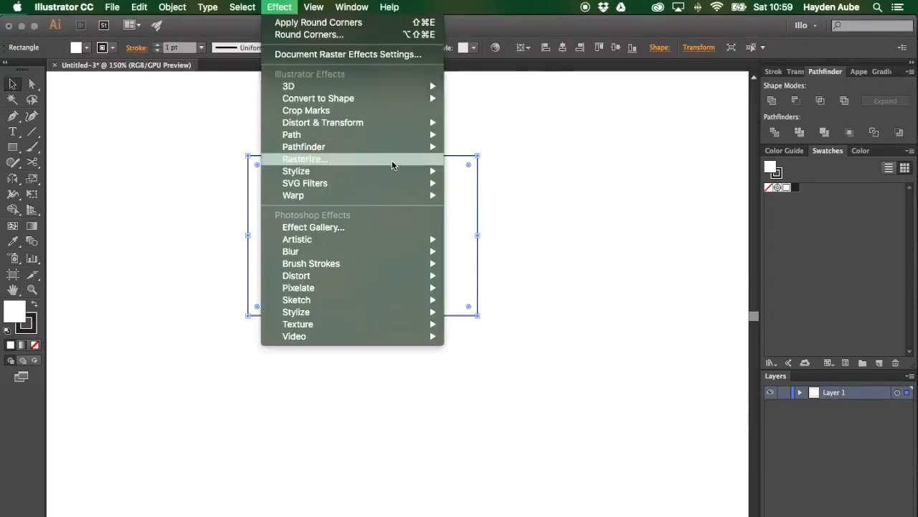
{"action": "mouse_move", "coordinate": [402, 171]}
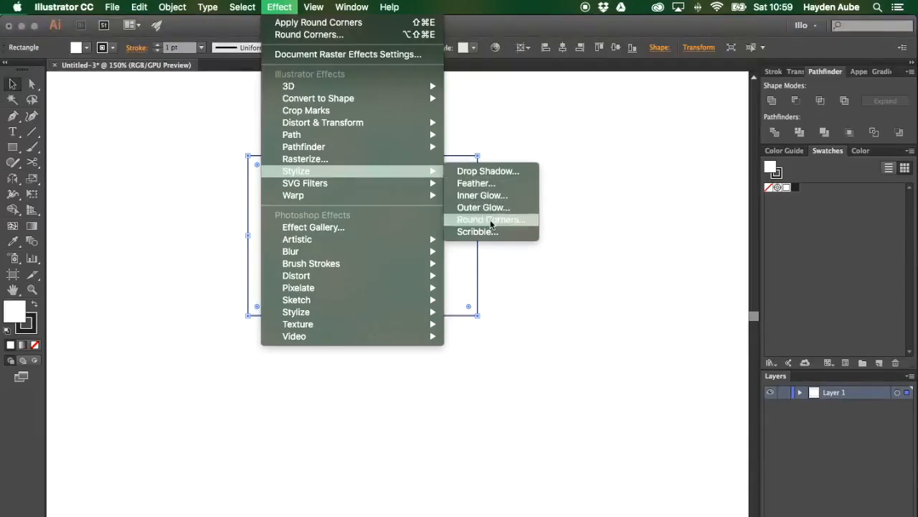
{"action": "left_click", "coordinate": [491, 220]}
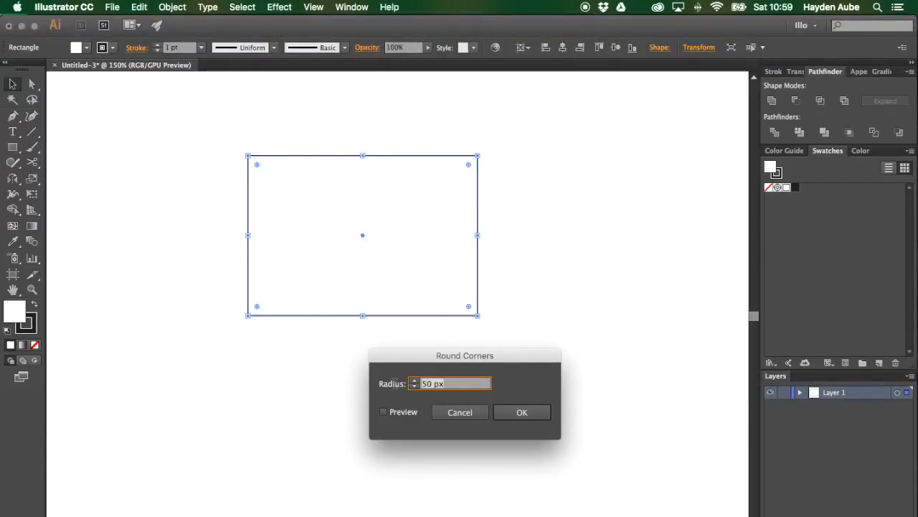
{"action": "left_click", "coordinate": [508, 412]}
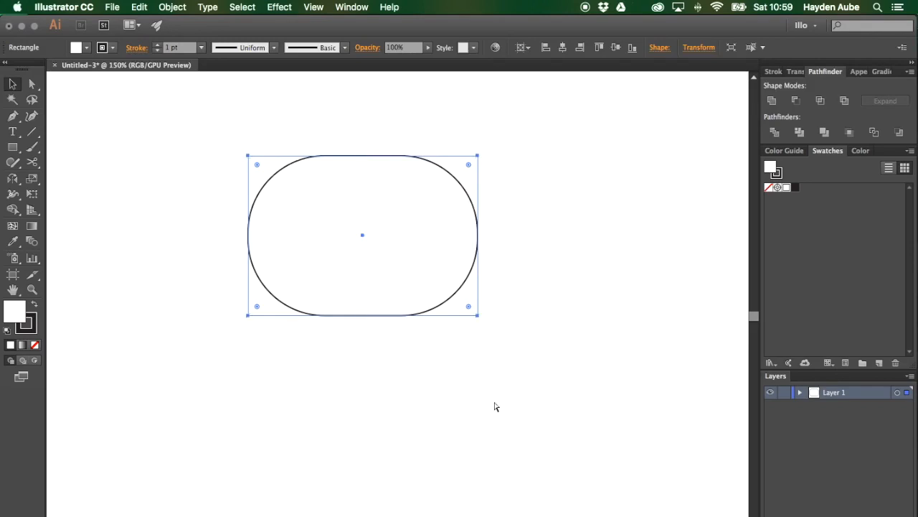
{"action": "key", "text": "super+z"}
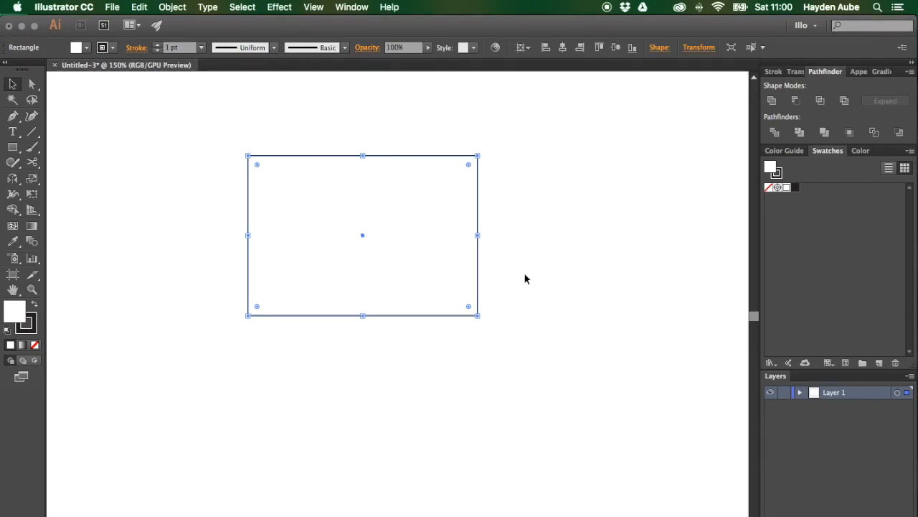
Step: Round only the top-left corner by dragging its widget with the Direct Selection tool, then undo it
{"action": "left_click", "coordinate": [361, 123]}
{"action": "key", "text": "a"}
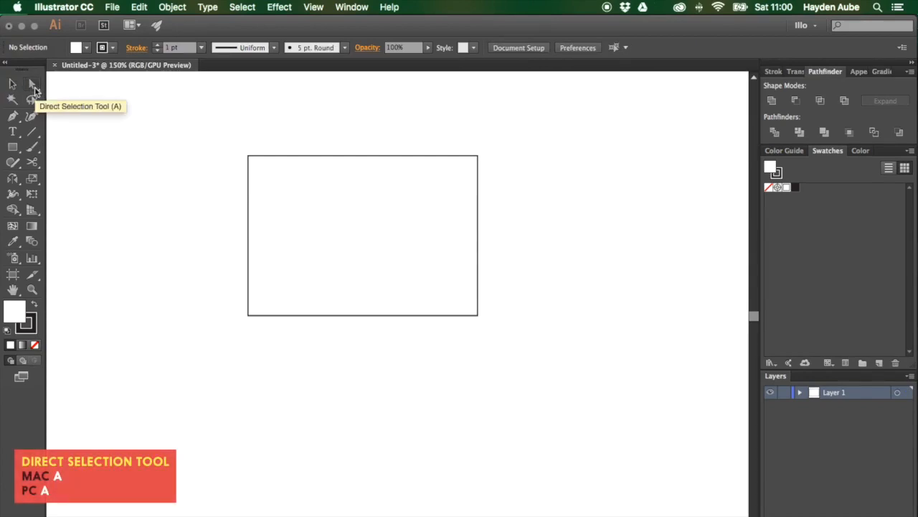
{"action": "left_click", "coordinate": [250, 159]}
{"action": "left_click_drag", "start_coordinate": [253, 165], "coordinate": [330, 244]}
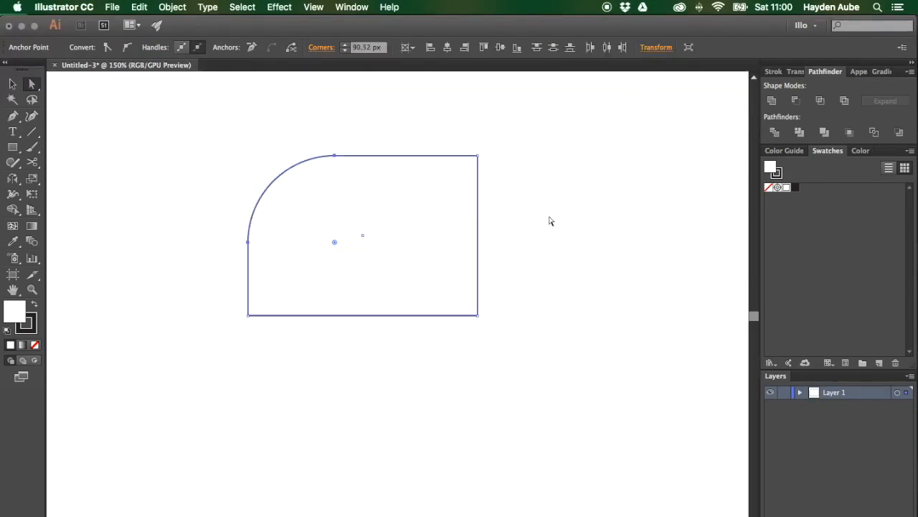
{"action": "key", "text": "super"}
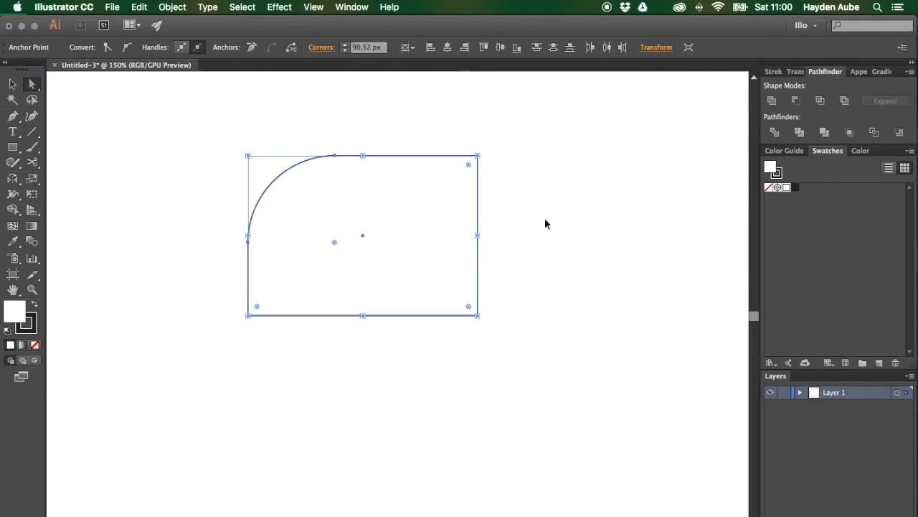
{"action": "key", "text": "super+z"}
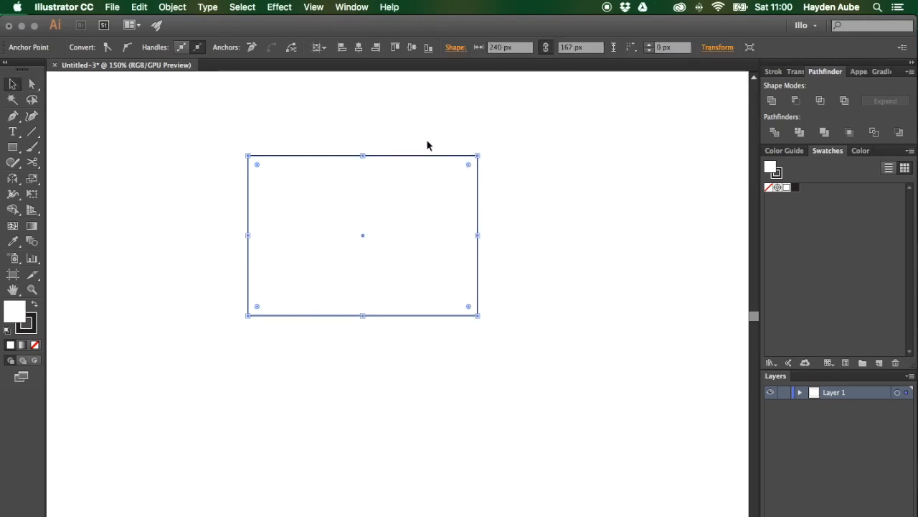
Step: Open the Transform panel and set the rectangle's corner radius to 30 px for all corners
{"action": "left_click", "coordinate": [352, 7]}
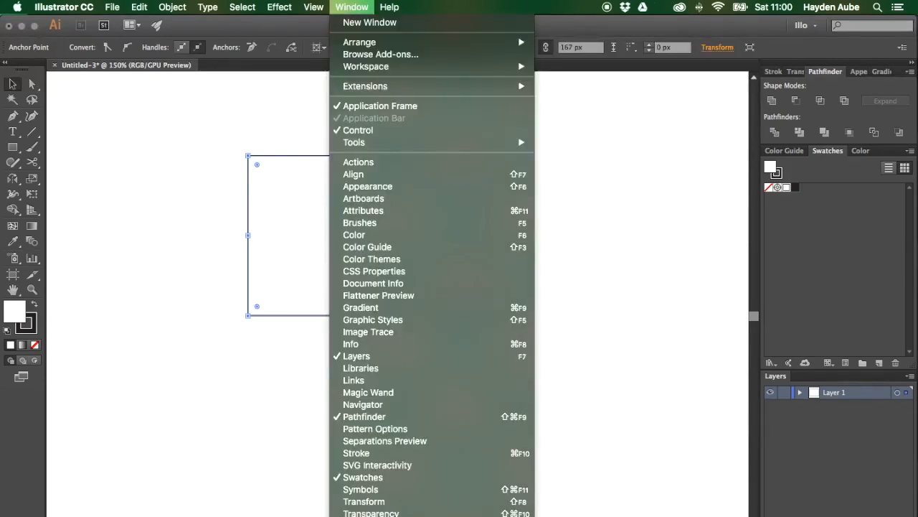
{"action": "left_click", "coordinate": [400, 501]}
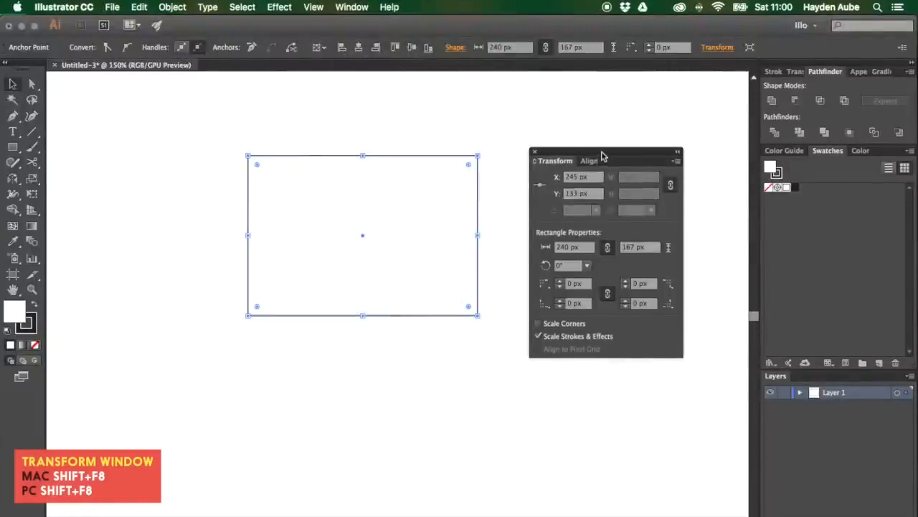
{"action": "left_click_drag", "start_coordinate": [602, 152], "coordinate": [602, 131]}
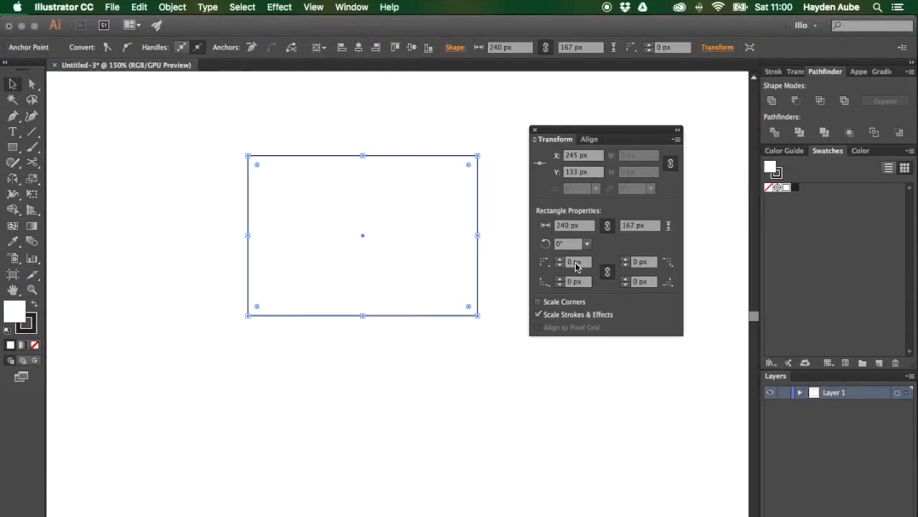
{"action": "left_click_drag", "start_coordinate": [584, 263], "coordinate": [557, 263]}
{"action": "type", "text": "30"}
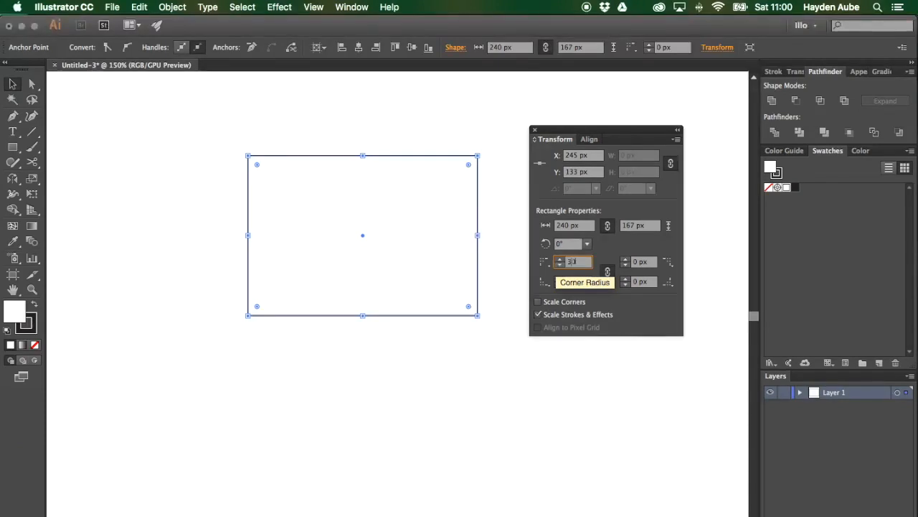
{"action": "key", "text": "Tab"}
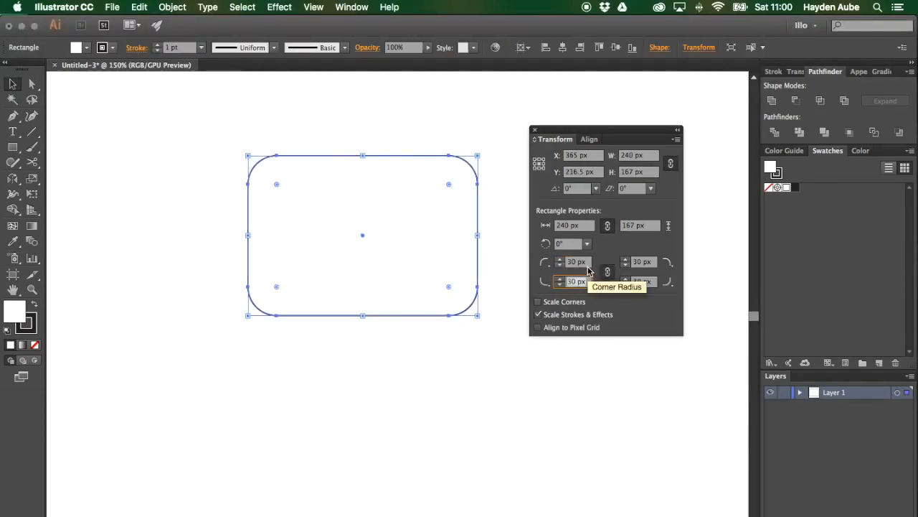
Step: Unlink the corner radii and set the bottom-left corner radius to 60 px
{"action": "left_click", "coordinate": [607, 272]}
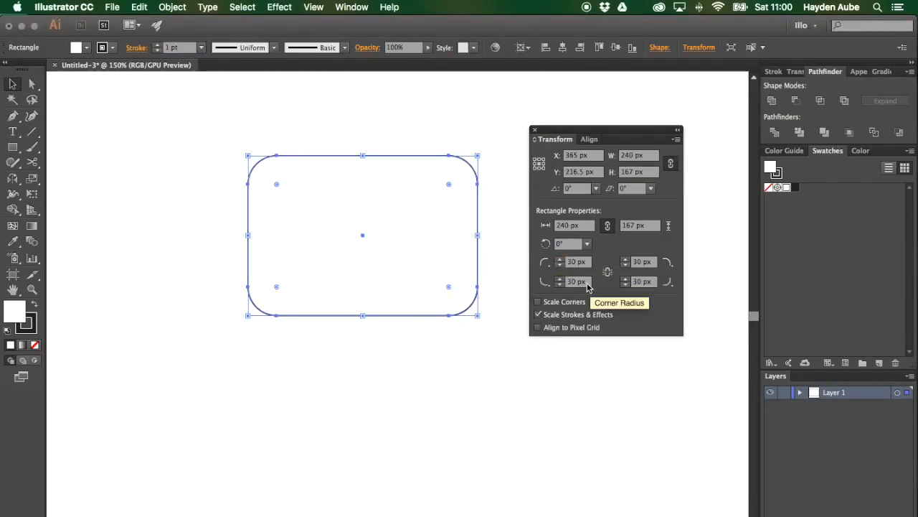
{"action": "type", "text": "60"}
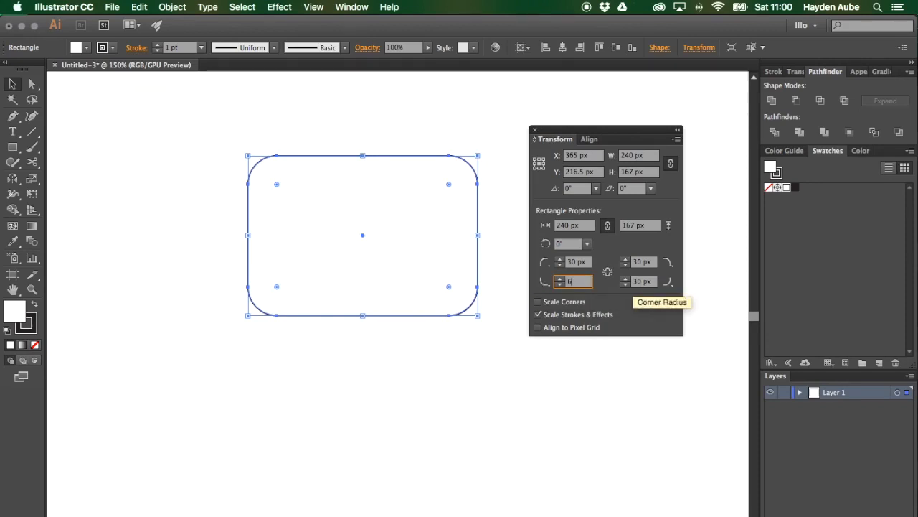
{"action": "key", "text": "Tab"}
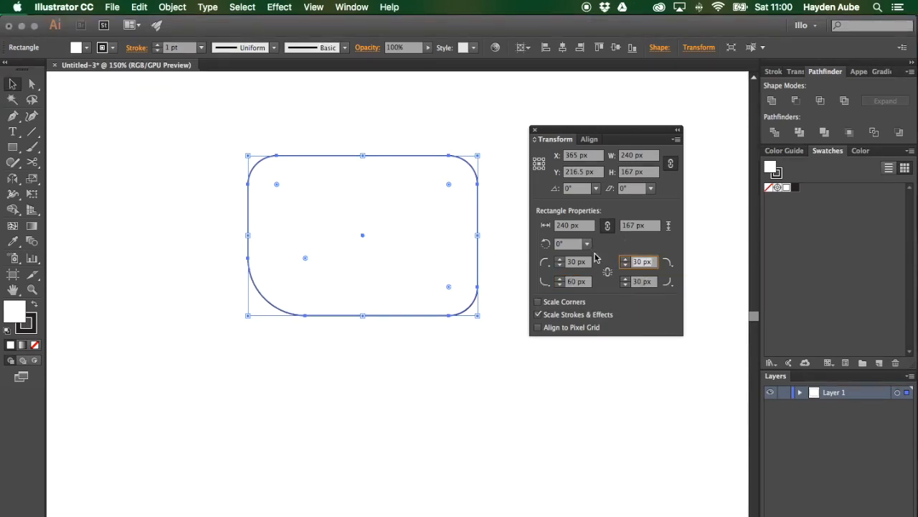
Step: Switch the top-left corner type to Inverted Round and then to Chamfer, and deselect the shape
{"action": "left_click", "coordinate": [545, 264]}
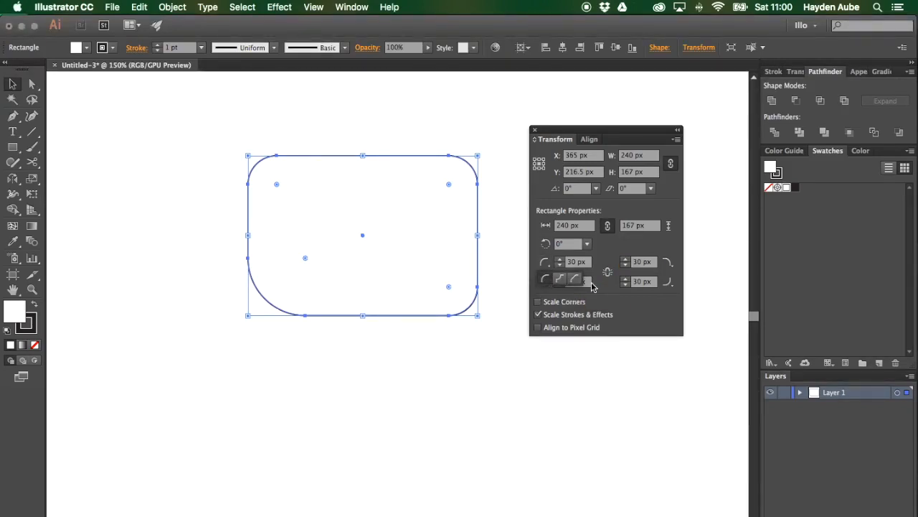
{"action": "left_click", "coordinate": [560, 283]}
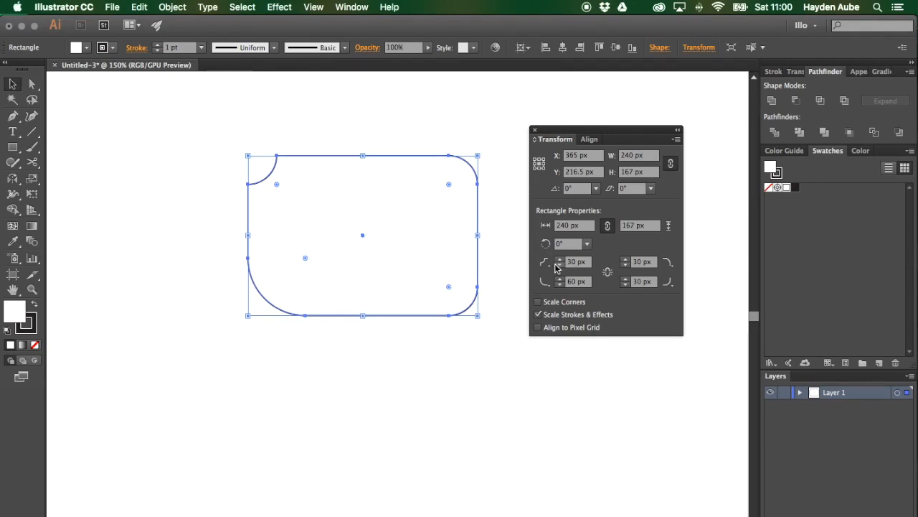
{"action": "left_click", "coordinate": [560, 281]}
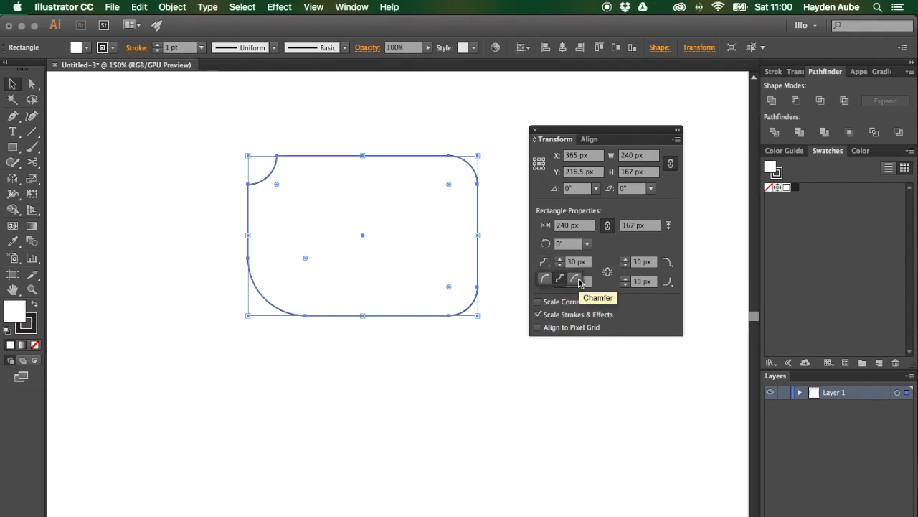
{"action": "left_click", "coordinate": [578, 280]}
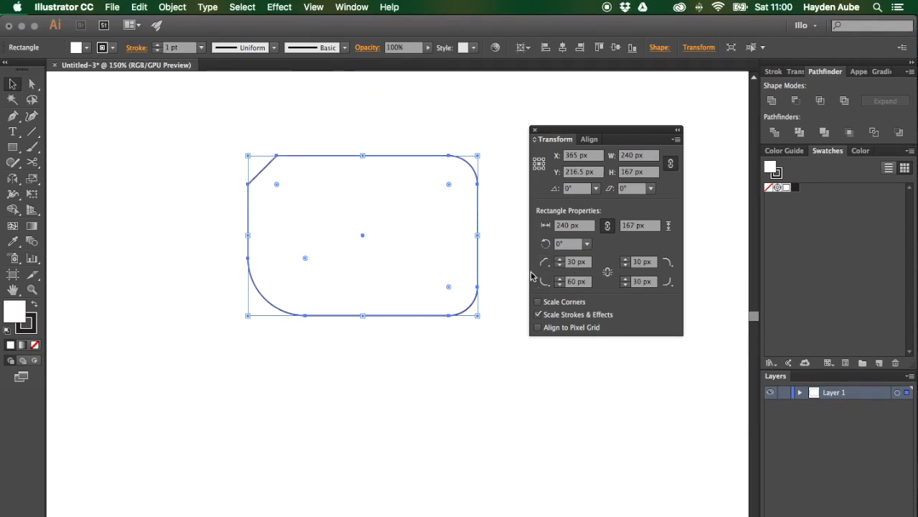
{"action": "left_click", "coordinate": [506, 273]}
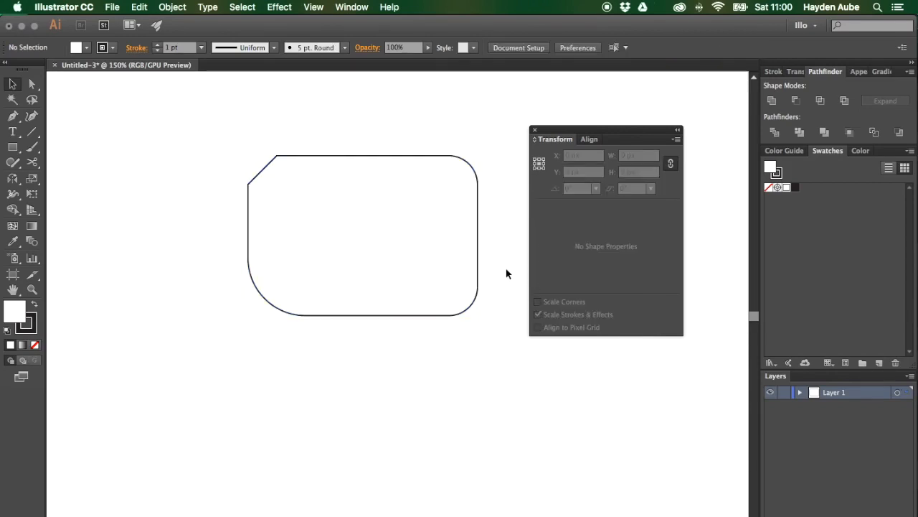
{"action": "left_click", "coordinate": [467, 263]}
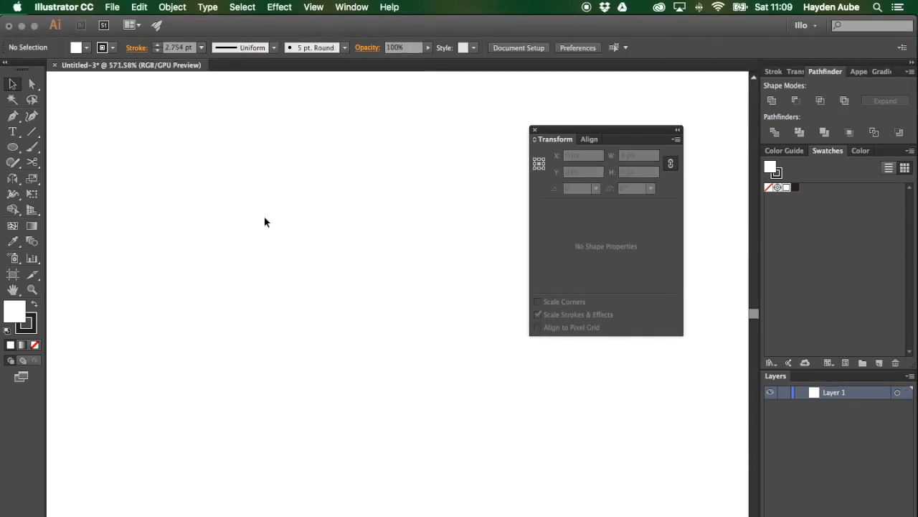
Step: Draw a circle about 40 px in diameter with the Ellipse tool and reselect it
{"action": "left_click", "coordinate": [13, 147]}
{"action": "mouse_move", "coordinate": [299, 167]}
{"action": "left_mouse_down"}
{"action": "mouse_move", "coordinate": [324, 169]}
{"action": "mouse_move", "coordinate": [438, 313]}
{"action": "left_mouse_up"}
{"action": "key", "text": "v"}
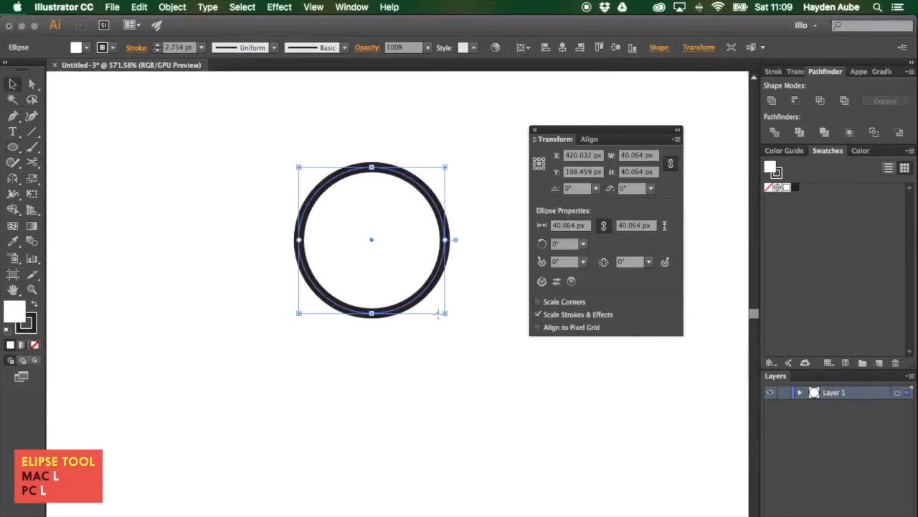
{"action": "left_click", "coordinate": [470, 294]}
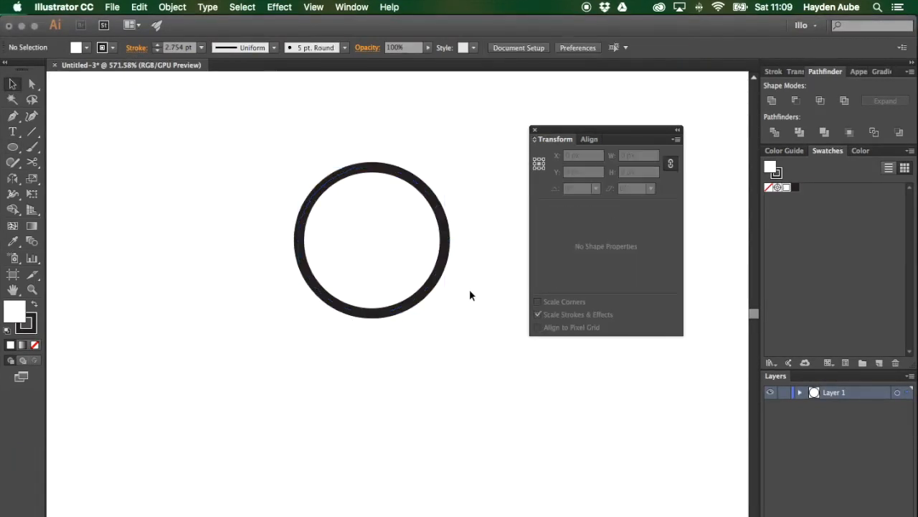
{"action": "left_click", "coordinate": [434, 288]}
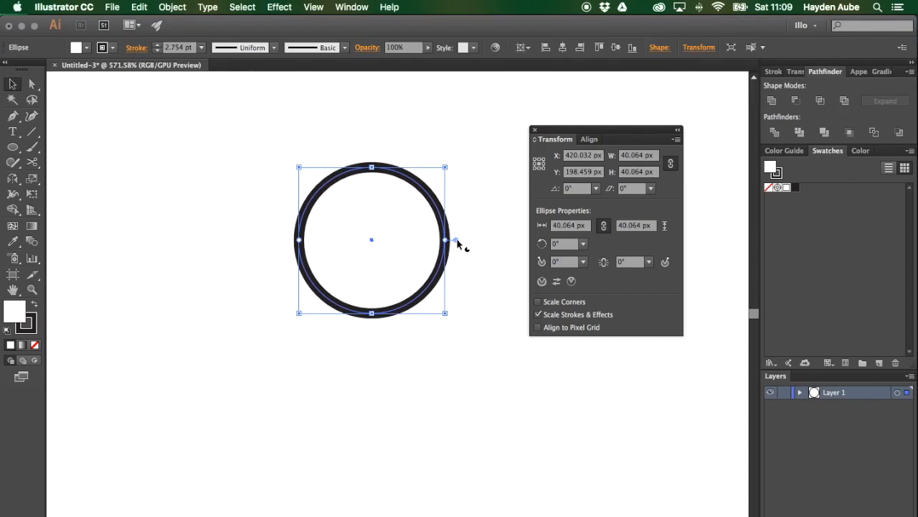
Step: Turn the circle into a pie with a start angle of 20° and an end angle of 140°, then deselect it
{"action": "left_click_drag", "start_coordinate": [456, 240], "coordinate": [273, 274]}
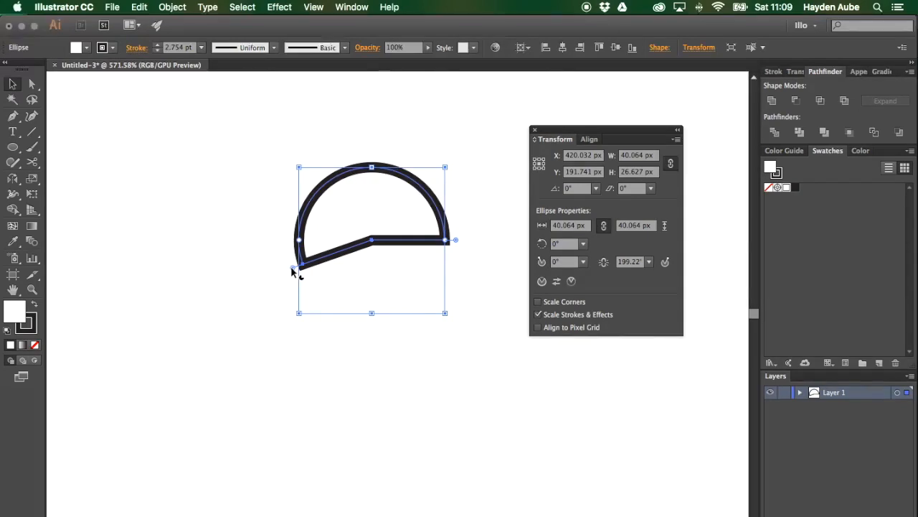
{"action": "left_click_drag", "start_coordinate": [290, 266], "coordinate": [290, 126]}
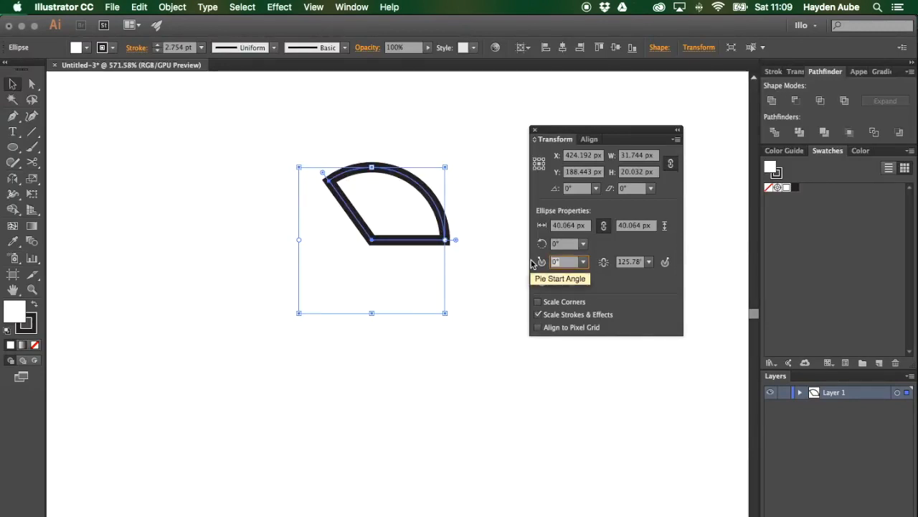
{"action": "type", "text": "20"}
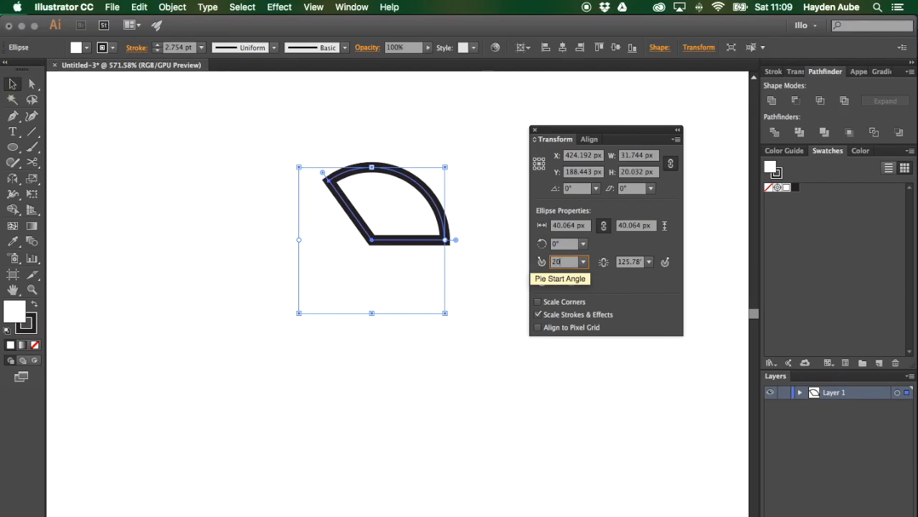
{"action": "key", "text": "Tab"}
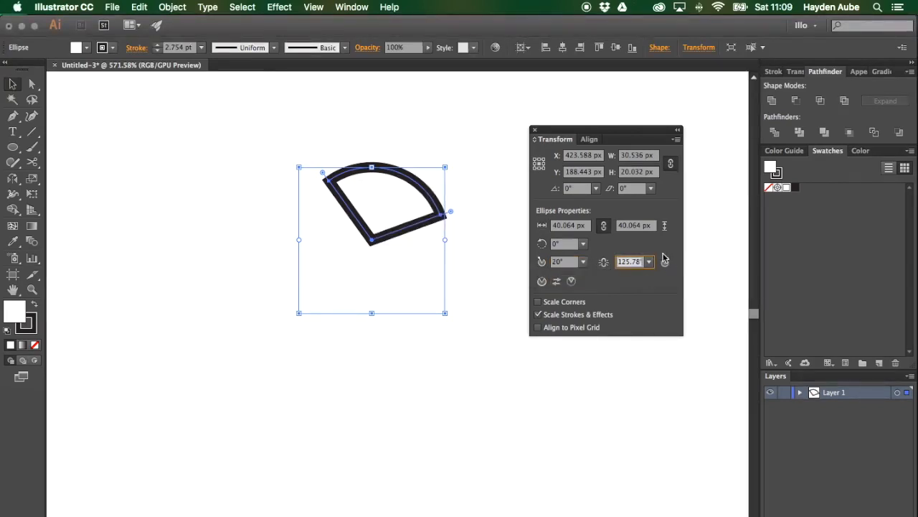
{"action": "type", "text": "140"}
{"action": "key", "text": "Tab"}
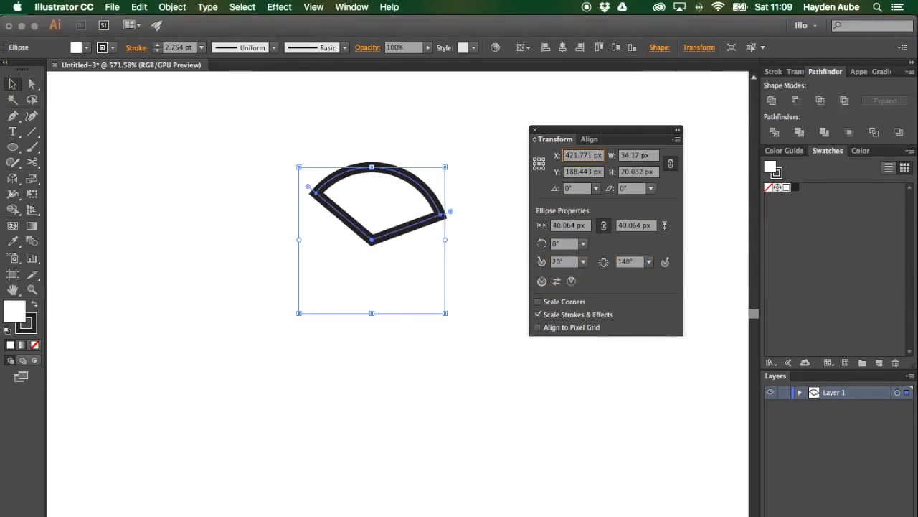
{"action": "left_click", "coordinate": [394, 128]}
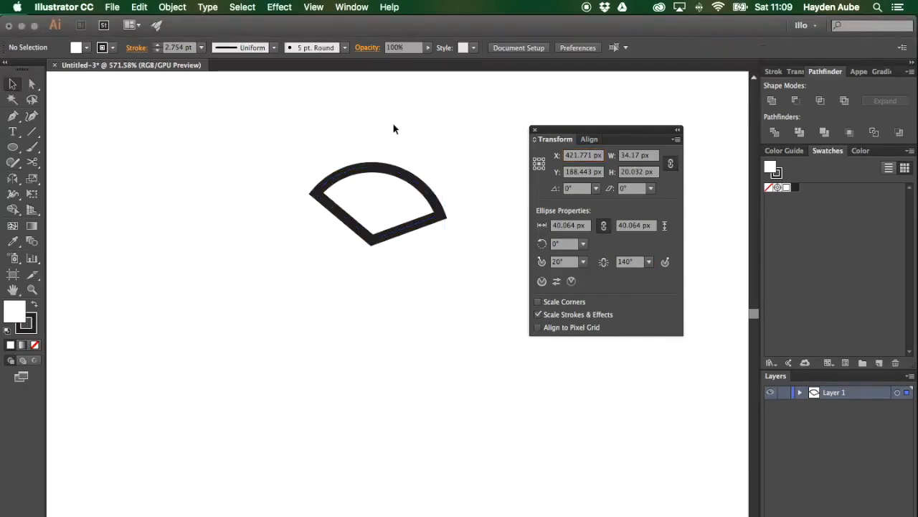
Step: Duplicate the pie wedge below, invert the copy's pie angles, and move it back up
{"action": "left_click_drag", "start_coordinate": [416, 177], "coordinate": [406, 318]}
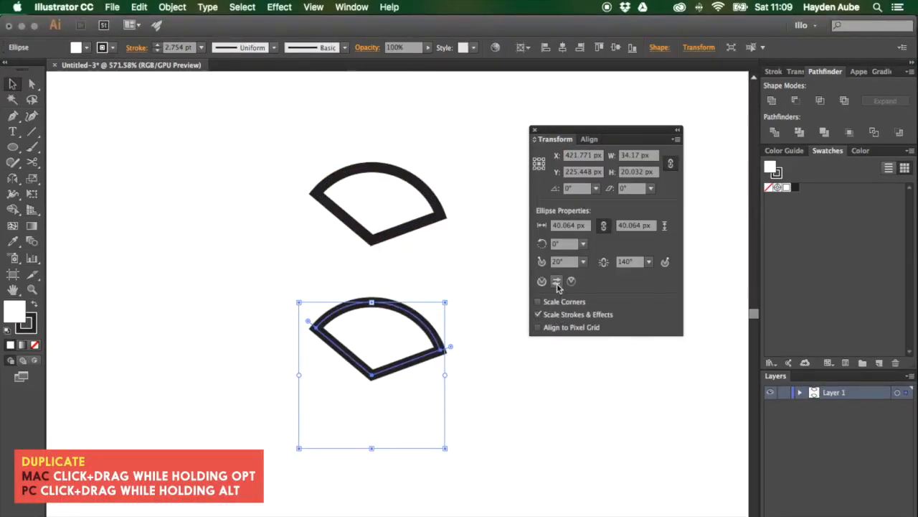
{"action": "left_click", "coordinate": [557, 286]}
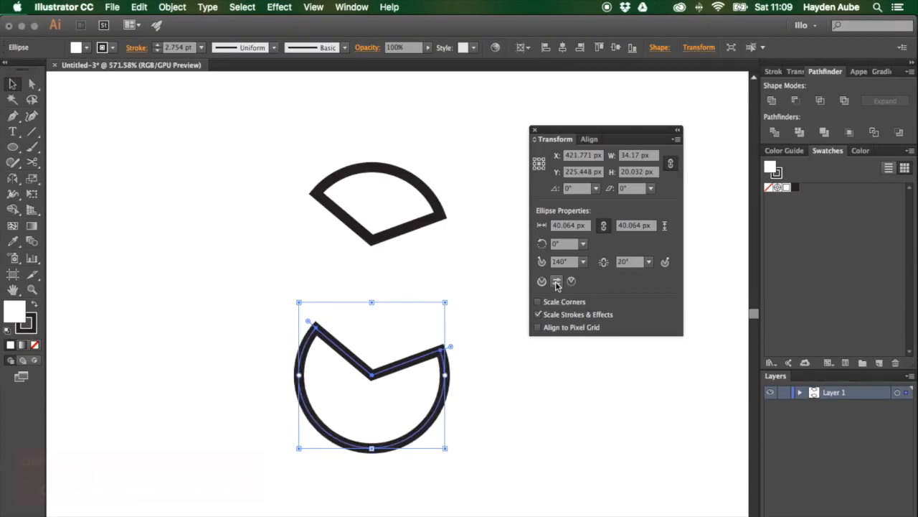
{"action": "left_click", "coordinate": [490, 318]}
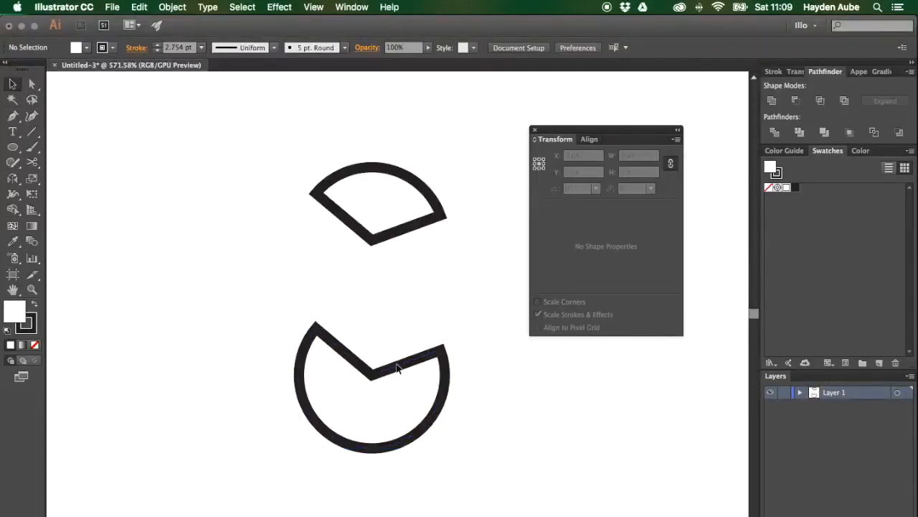
{"action": "left_click_drag", "start_coordinate": [396, 367], "coordinate": [396, 235]}
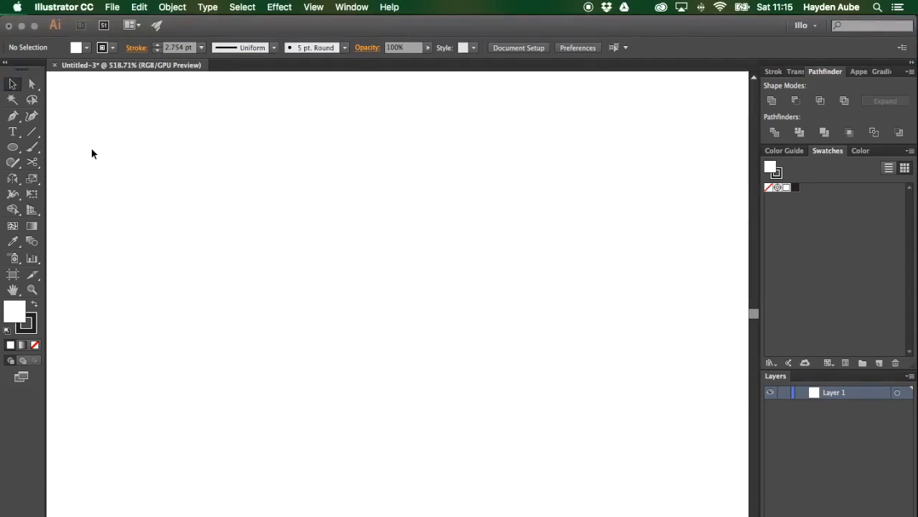
Step: Draw a circle with the Ellipse tool and duplicate it so the copy overlaps its lower part
{"action": "left_click", "coordinate": [12, 149]}
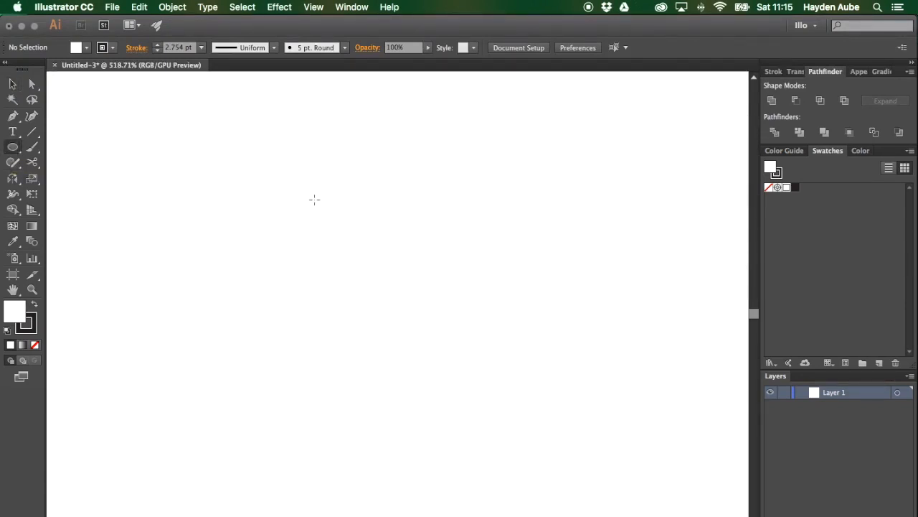
{"action": "left_click_drag", "start_coordinate": [343, 140], "coordinate": [417, 279]}
{"action": "key", "text": "v"}
{"action": "left_click", "coordinate": [440, 220]}
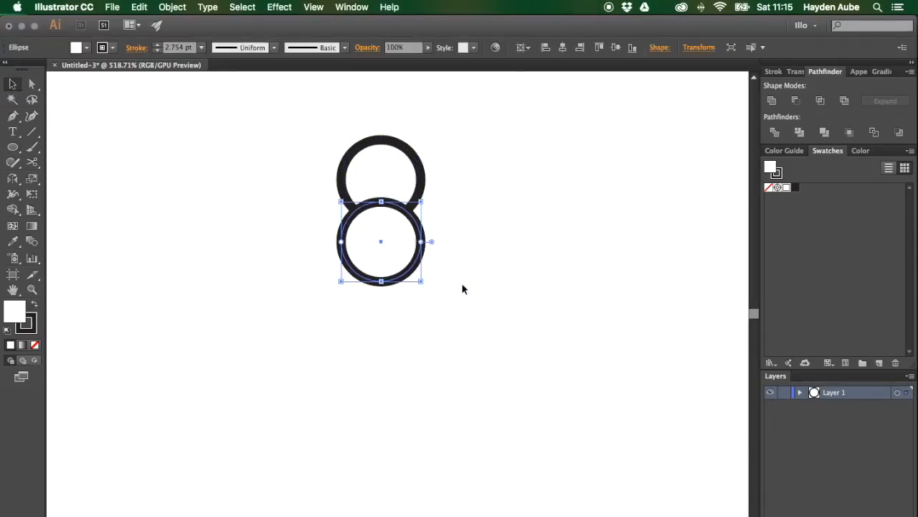
Step: Select both circles and unite them into a single shape with Pathfinder
{"action": "left_click", "coordinate": [494, 287]}
{"action": "key", "text": "super+a"}
{"action": "left_click", "coordinate": [772, 100]}
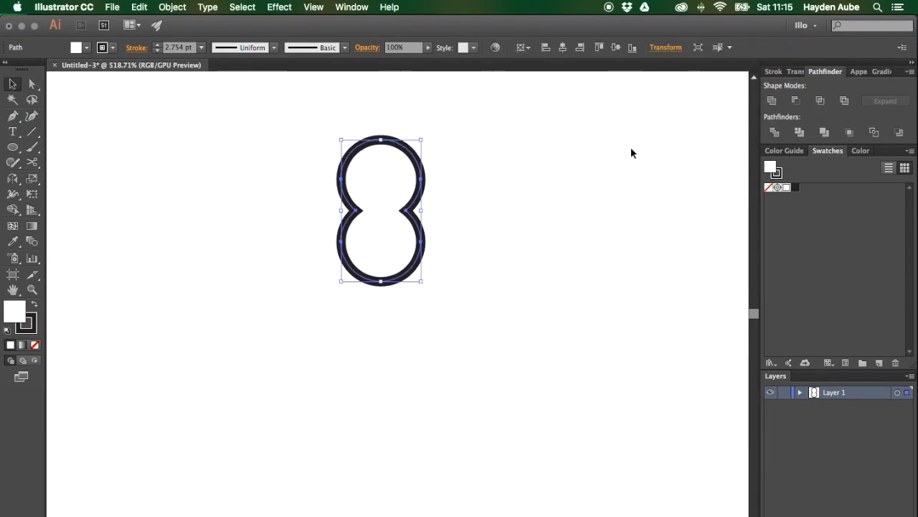
{"action": "left_click", "coordinate": [529, 218]}
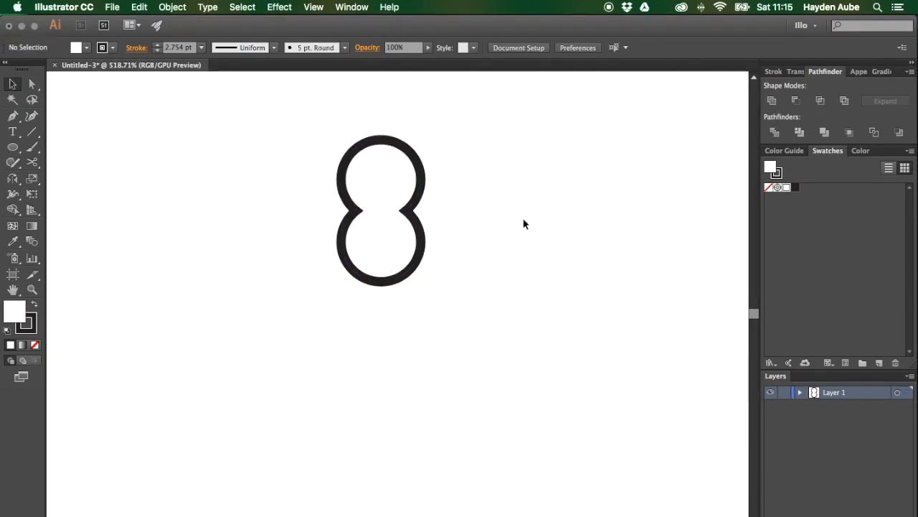
Step: Select the two inner anchors where the circles meet and round them with the corner widget
{"action": "left_click", "coordinate": [406, 201]}
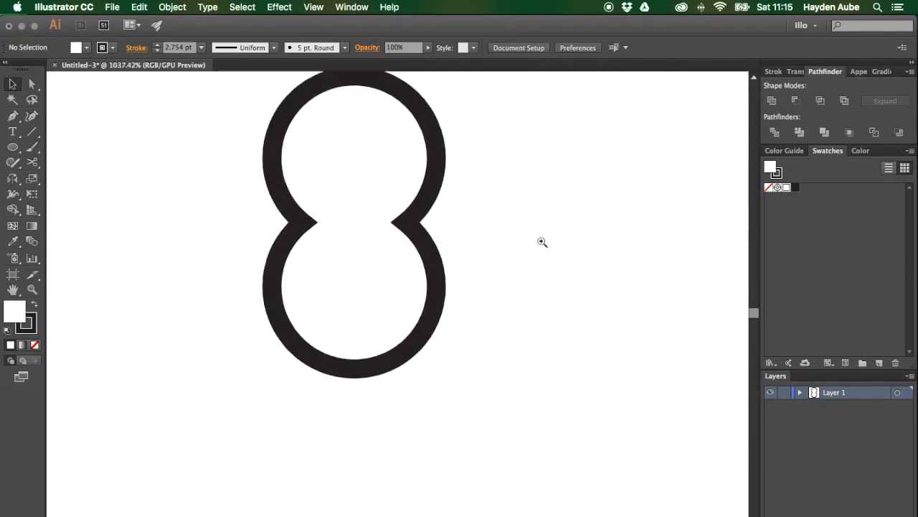
{"action": "key", "text": "a"}
{"action": "left_click", "coordinate": [412, 223]}
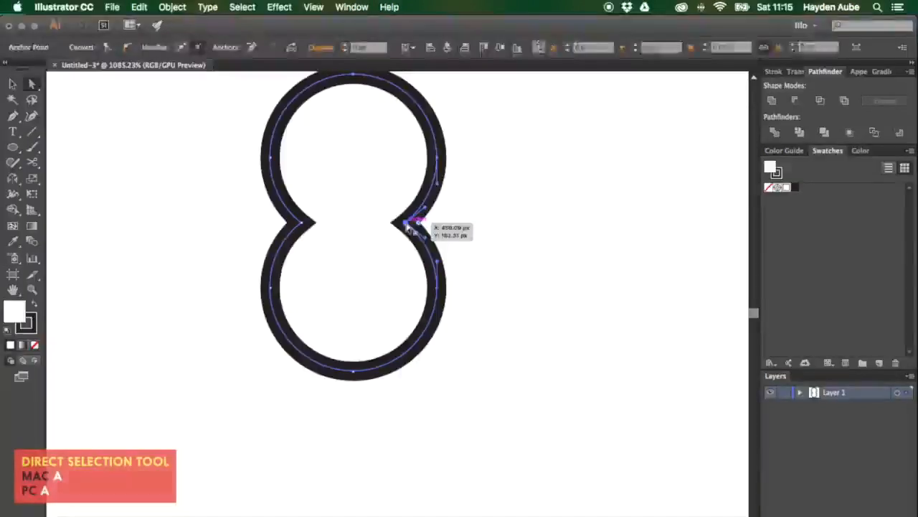
{"action": "left_click", "coordinate": [302, 223], "text": "shift"}
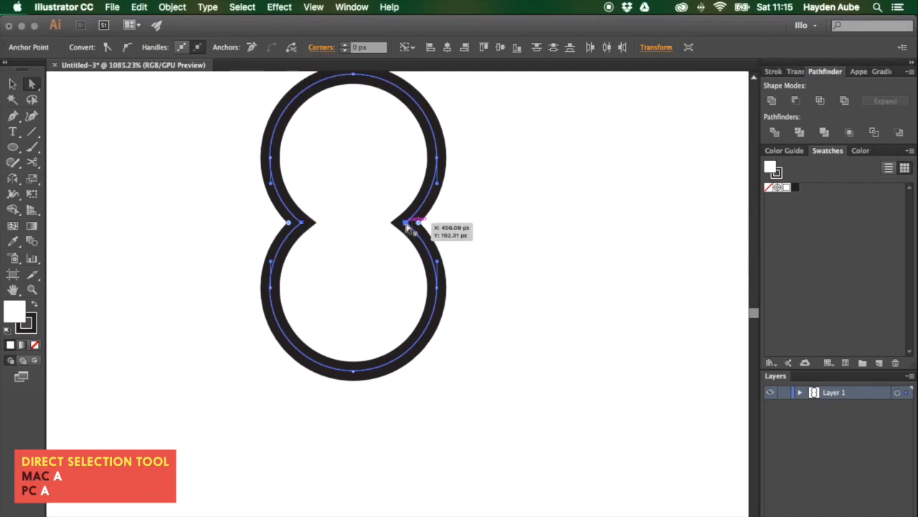
{"action": "left_click_drag", "start_coordinate": [420, 226], "coordinate": [451, 233]}
{"action": "key", "text": "v"}
{"action": "left_click", "coordinate": [533, 239]}
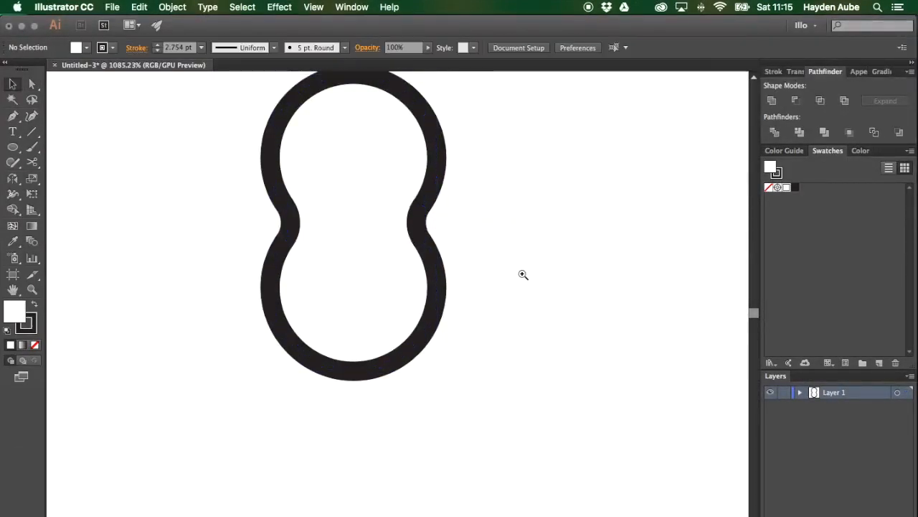
{"action": "left_click_drag", "start_coordinate": [520, 275], "coordinate": [376, 271]}
{"action": "left_click_drag", "start_coordinate": [533, 261], "coordinate": [511, 282]}
{"action": "left_click_drag", "start_coordinate": [513, 281], "coordinate": [554, 282]}
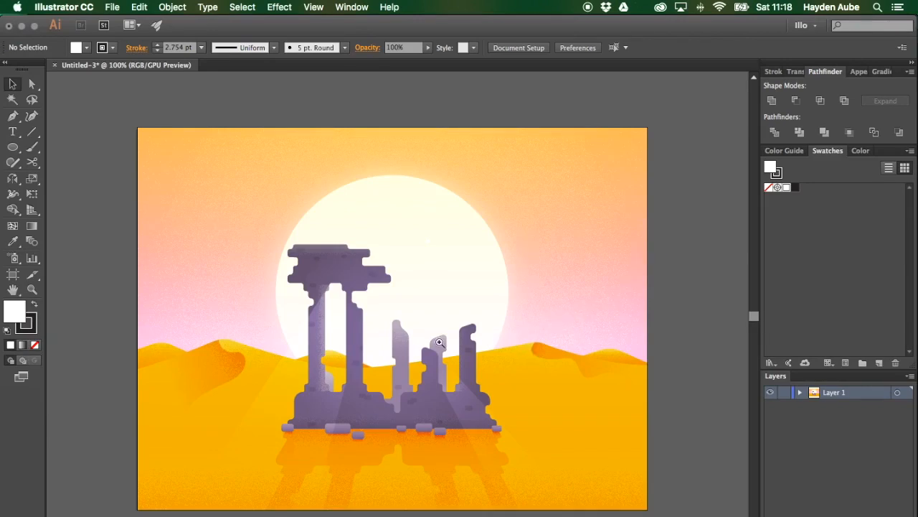
Step: Draw a long thin rectangle beside the ruined column top, swap its fill and stroke, and remove the stroke
{"action": "left_click_drag", "start_coordinate": [439, 342], "coordinate": [606, 332]}
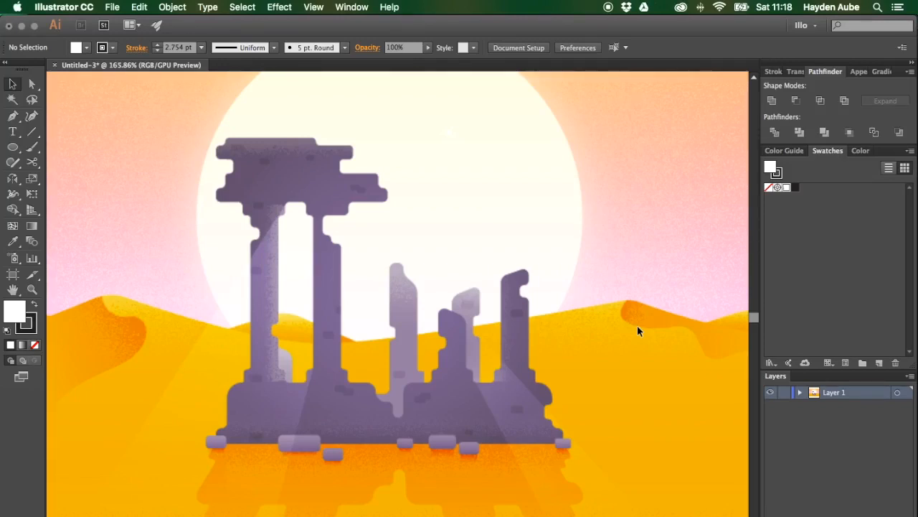
{"action": "key", "text": "m"}
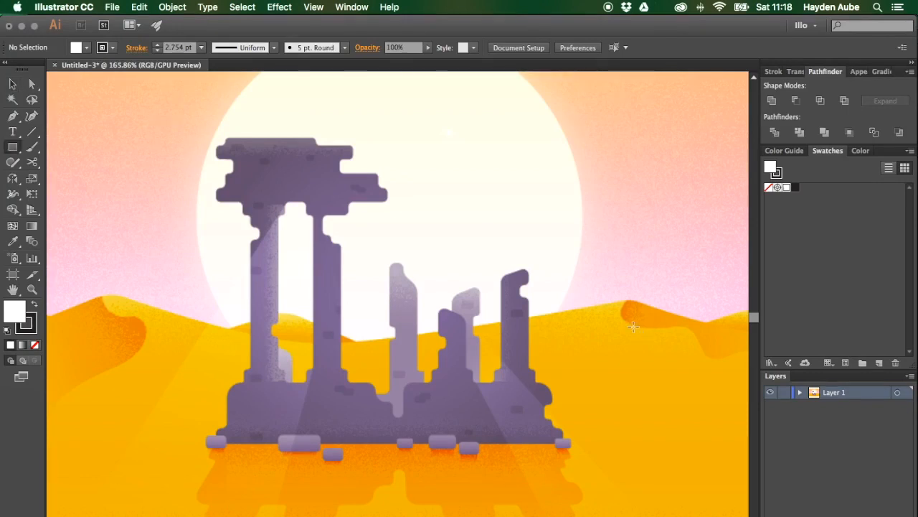
{"action": "left_click_drag", "start_coordinate": [630, 326], "coordinate": [553, 352]}
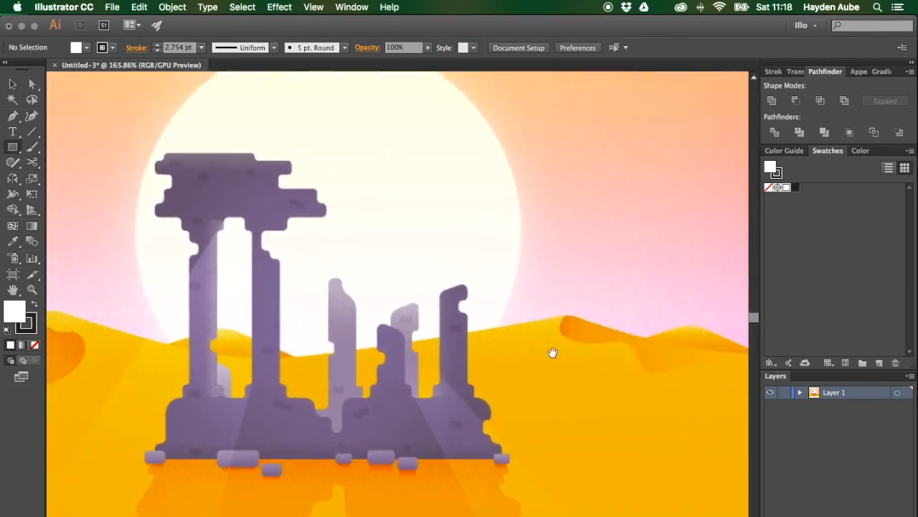
{"action": "left_click_drag", "start_coordinate": [449, 256], "coordinate": [529, 269]}
{"action": "left_click_drag", "start_coordinate": [462, 269], "coordinate": [502, 268]}
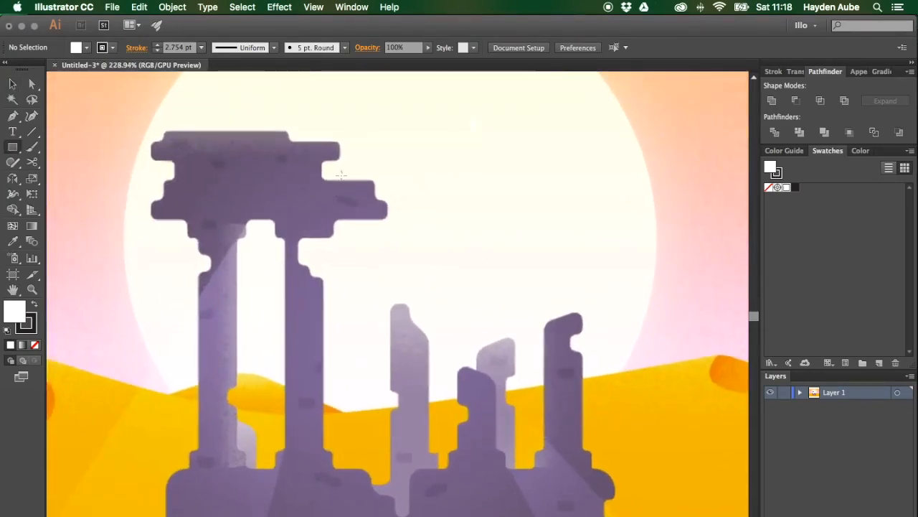
{"action": "mouse_move", "coordinate": [449, 147]}
{"action": "left_mouse_down"}
{"action": "mouse_move", "coordinate": [606, 175]}
{"action": "mouse_move", "coordinate": [631, 163]}
{"action": "left_mouse_up"}
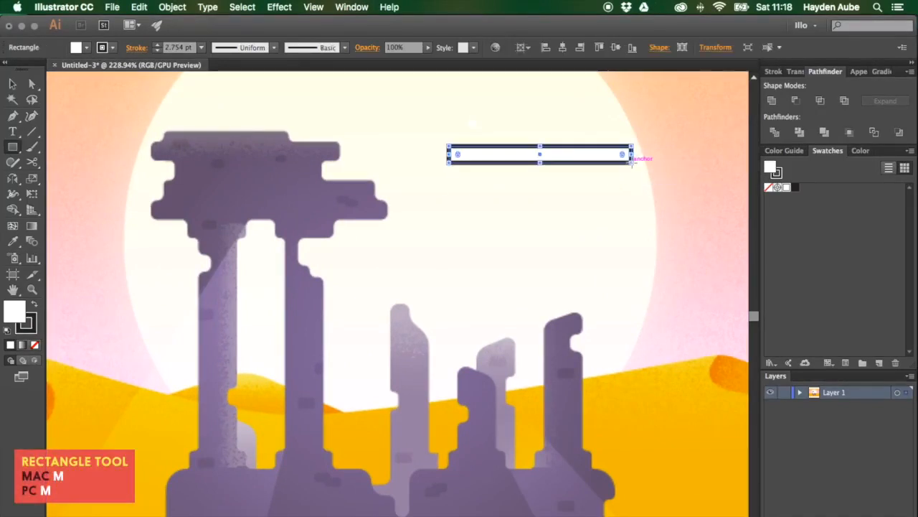
{"action": "key", "text": "shift+x"}
{"action": "key", "text": "v"}
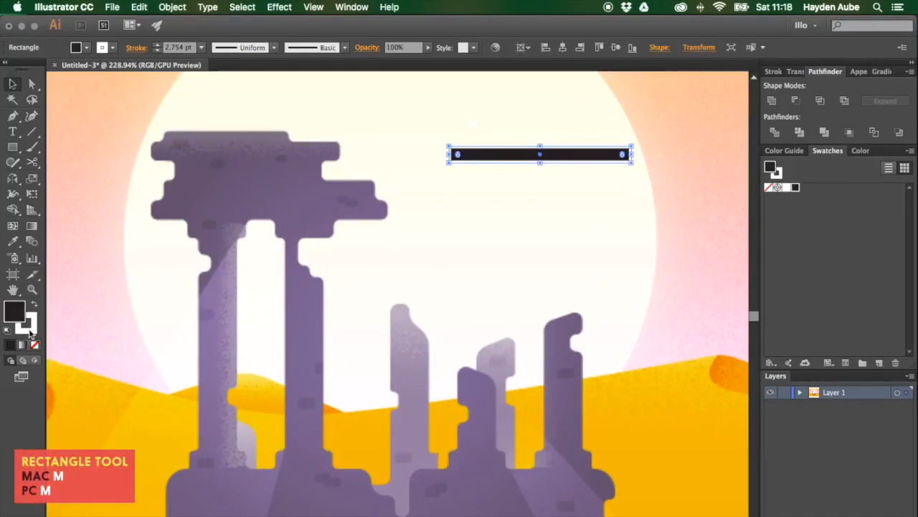
{"action": "left_click", "coordinate": [30, 330]}
{"action": "left_click", "coordinate": [35, 346]}
Step: Duplicate and offset rectangles beneath it to build a stepped, stacked block shape
{"action": "left_click", "coordinate": [435, 204]}
{"action": "mouse_move", "coordinate": [529, 156]}
{"action": "left_mouse_down"}
{"action": "mouse_move", "coordinate": [543, 176]}
{"action": "mouse_move", "coordinate": [529, 194]}
{"action": "left_mouse_up"}
{"action": "left_click_drag", "start_coordinate": [428, 187], "coordinate": [475, 188]}
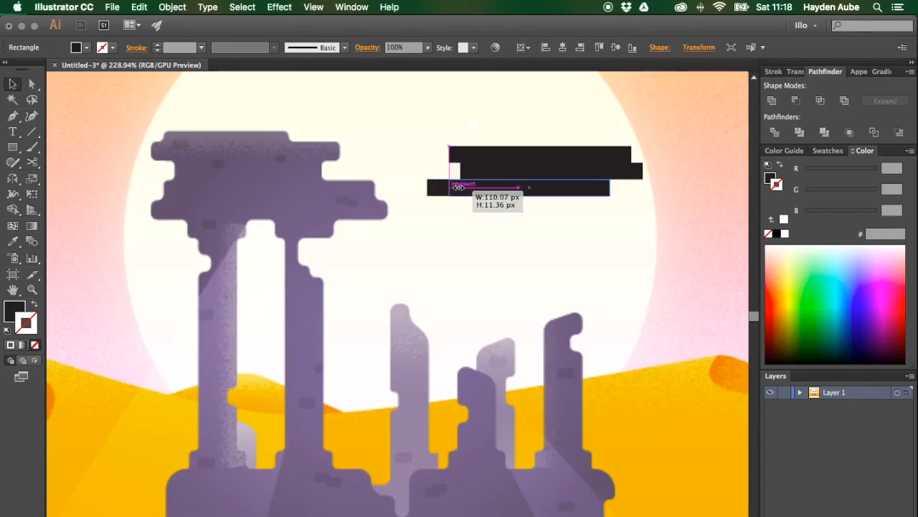
{"action": "left_click", "coordinate": [646, 237]}
{"action": "left_click_drag", "start_coordinate": [538, 192], "coordinate": [513, 209]}
{"action": "left_click_drag", "start_coordinate": [584, 205], "coordinate": [609, 248]}
{"action": "left_click", "coordinate": [630, 213]}
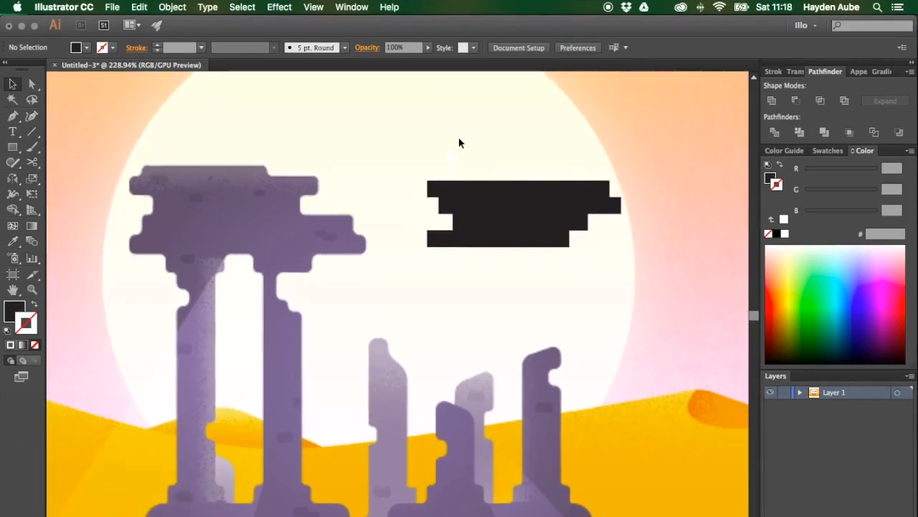
Step: Select all the stacked rectangles and unite them into one shape with Pathfinder
{"action": "left_click_drag", "start_coordinate": [459, 137], "coordinate": [693, 272]}
{"action": "left_click", "coordinate": [774, 101]}
{"action": "left_click", "coordinate": [450, 312]}
Step: Round the corners of the notch on the block's left side with the Direct Selection corner widgets
{"action": "key", "text": "a"}
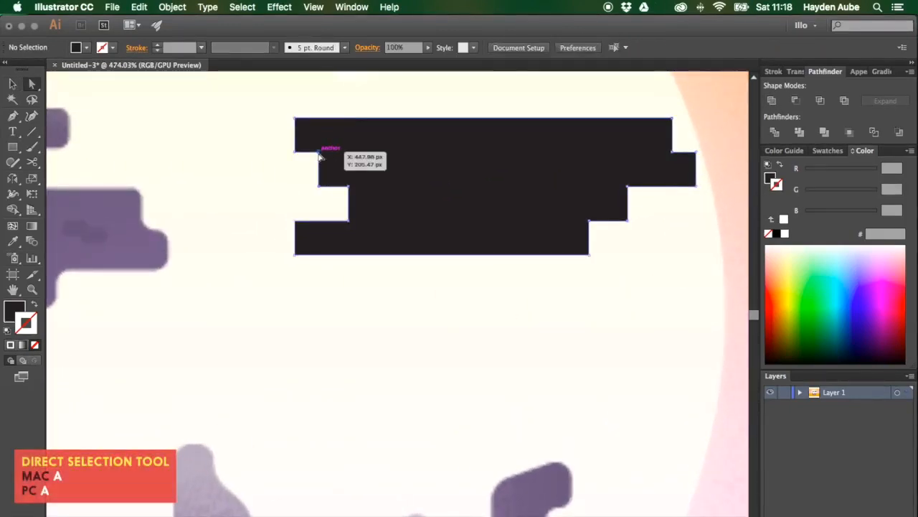
{"action": "left_click", "coordinate": [318, 152]}
{"action": "left_click_drag", "start_coordinate": [310, 160], "coordinate": [333, 178]}
{"action": "left_click", "coordinate": [320, 187]}
{"action": "left_click", "coordinate": [349, 188]}
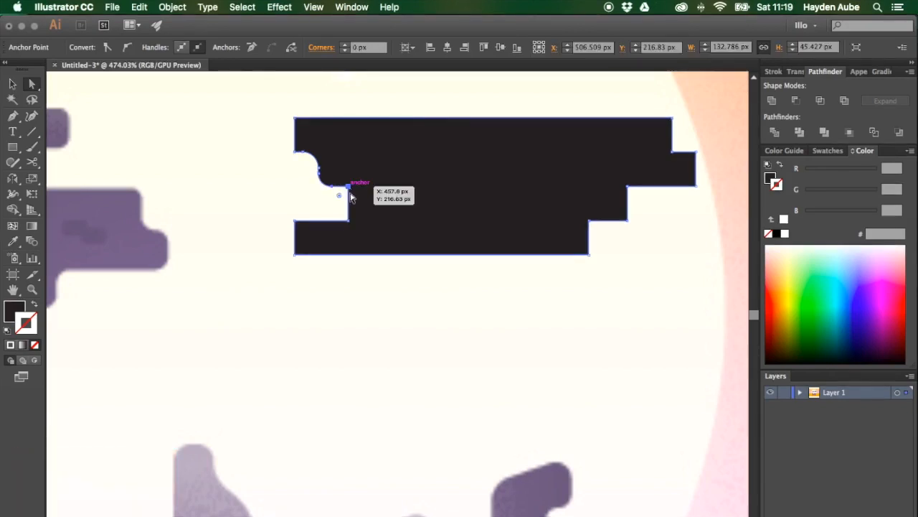
{"action": "left_click", "coordinate": [349, 221], "text": "shift"}
{"action": "left_click_drag", "start_coordinate": [341, 213], "coordinate": [334, 208]}
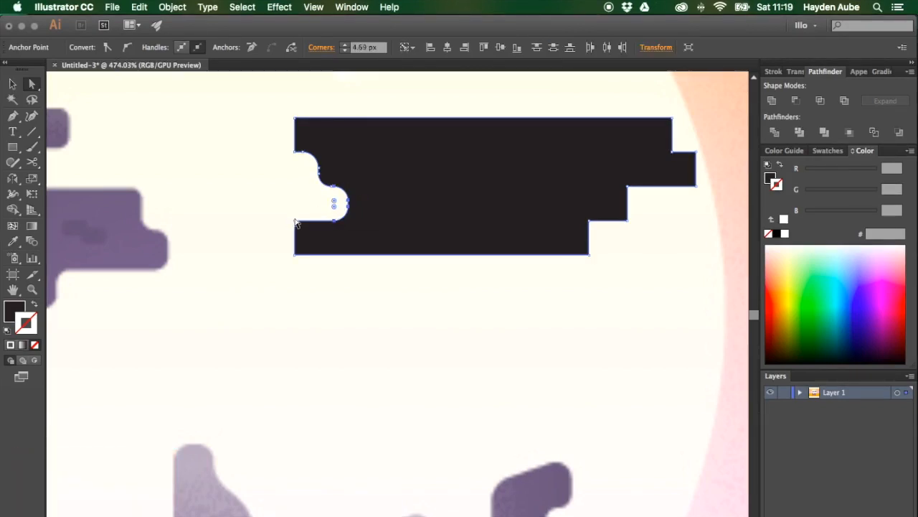
Step: Round the block's bottom-left and top-left outer corners with their corner widgets
{"action": "left_click", "coordinate": [295, 221]}
{"action": "left_click", "coordinate": [301, 252], "text": "shift"}
{"action": "left_click_drag", "start_coordinate": [309, 248], "coordinate": [307, 238]}
{"action": "left_click", "coordinate": [298, 150]}
{"action": "left_click", "coordinate": [296, 119], "text": "shift"}
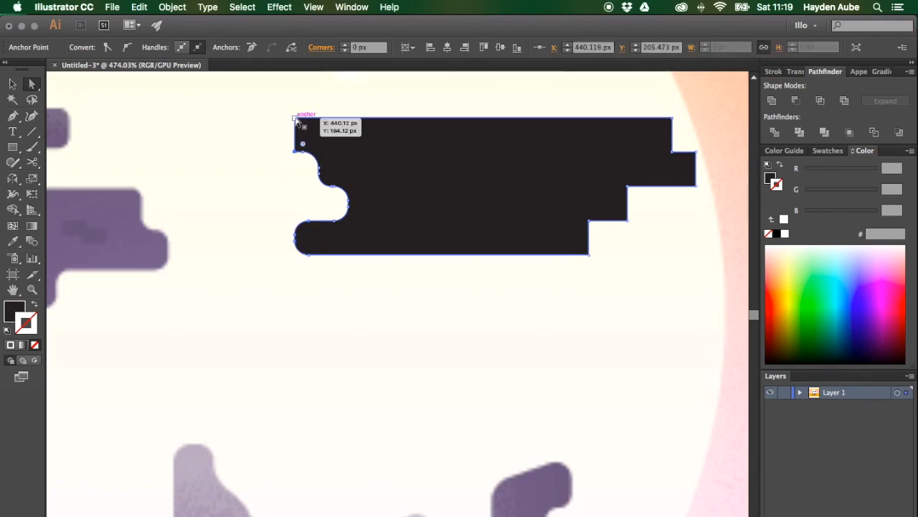
{"action": "left_click_drag", "start_coordinate": [305, 130], "coordinate": [311, 134]}
{"action": "left_click", "coordinate": [361, 112]}
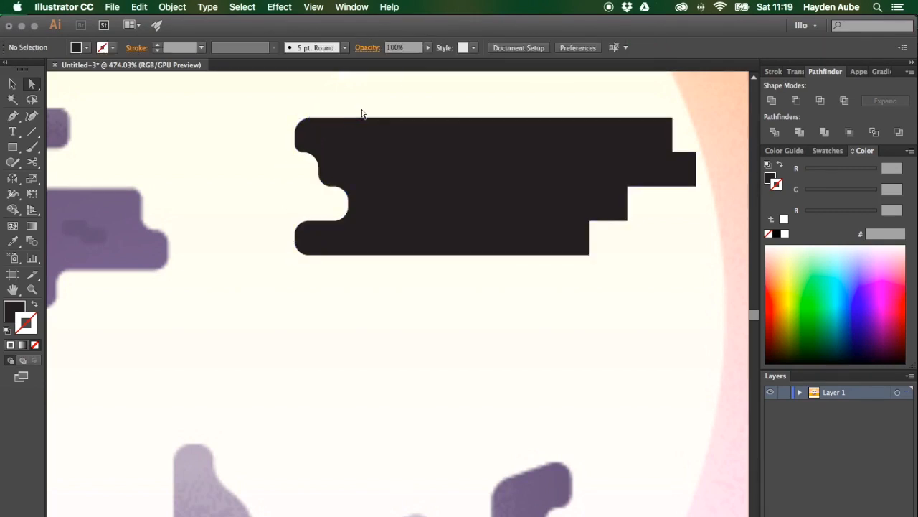
Step: Round the lower step corners on the block's right side with the corner widget
{"action": "scroll", "coordinate": [316, 111], "scroll_direction": "right", "scroll_amount": 5}
{"action": "left_click", "coordinate": [412, 256]}
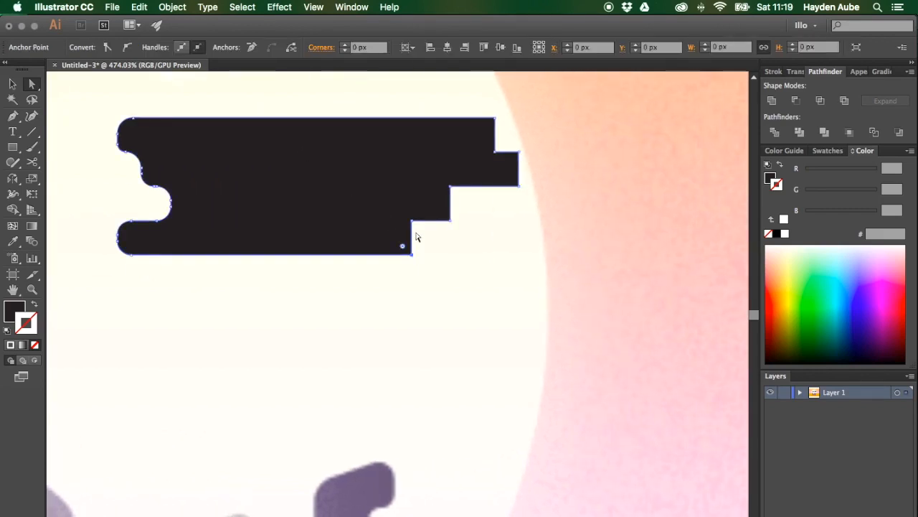
{"action": "left_click", "coordinate": [412, 221], "text": "shift"}
{"action": "left_click_drag", "start_coordinate": [420, 231], "coordinate": [467, 201]}
Step: Round the remaining upper step corners on the block's right side with the corner widget
{"action": "left_click", "coordinate": [450, 220]}
{"action": "left_click", "coordinate": [451, 187]}
{"action": "left_click", "coordinate": [518, 186]}
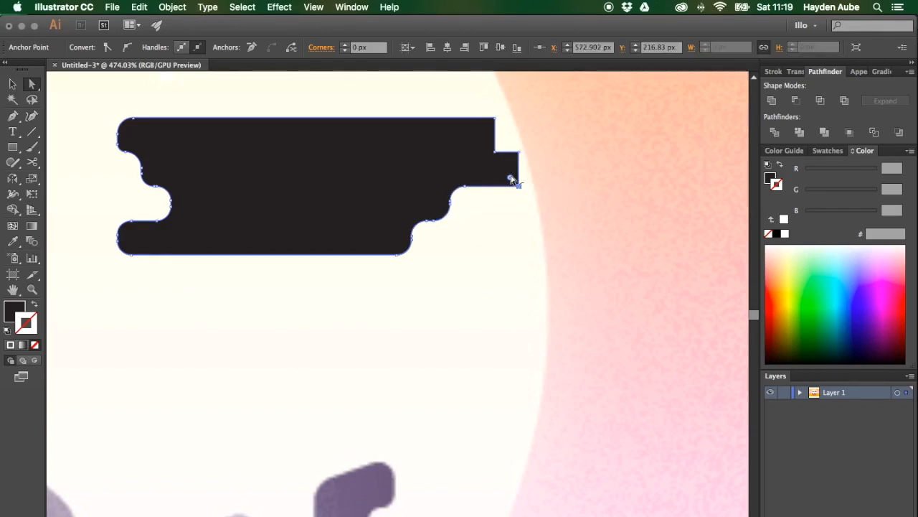
{"action": "left_click_drag", "start_coordinate": [510, 177], "coordinate": [478, 137]}
{"action": "left_click", "coordinate": [519, 153]}
{"action": "left_click", "coordinate": [494, 152]}
{"action": "left_click", "coordinate": [497, 123]}
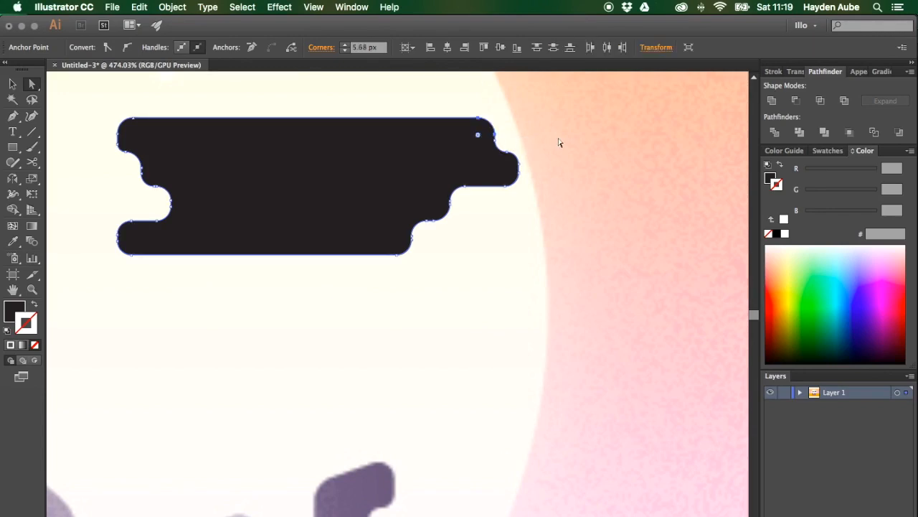
Step: Zoom out to view the rounded block beside the ruins and select it
{"action": "key", "text": "v"}
{"action": "left_click", "coordinate": [529, 188]}
{"action": "left_click", "coordinate": [492, 261], "text": "super"}
{"action": "left_click_drag", "start_coordinate": [472, 261], "coordinate": [169, 255]}
{"action": "left_click_drag", "start_coordinate": [353, 277], "coordinate": [444, 277]}
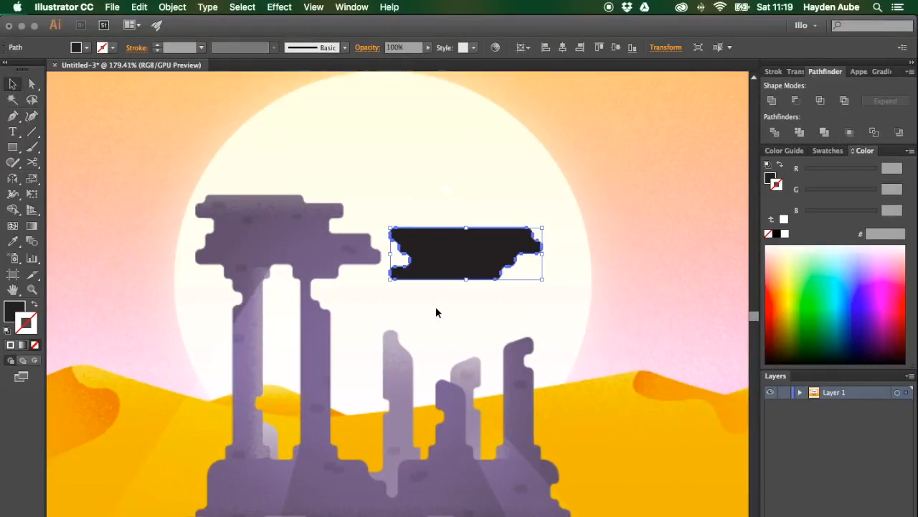